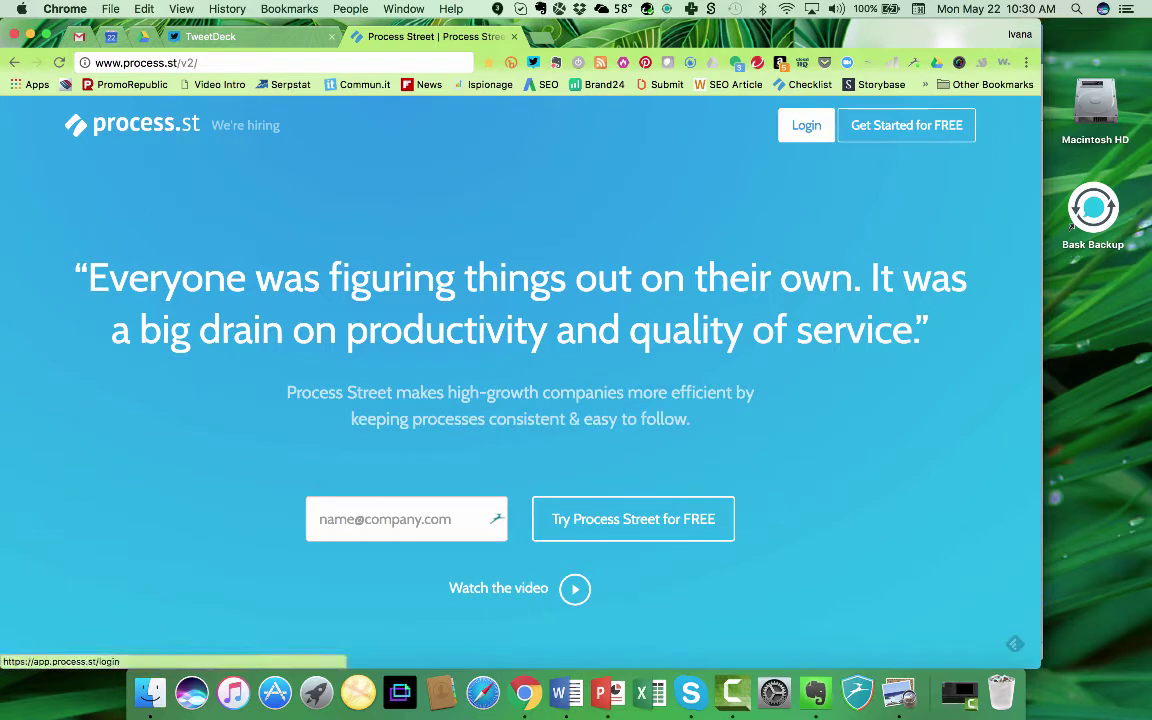
- Log in and open the Templates and Checklists folder on the dashboard
left_click(806, 125)
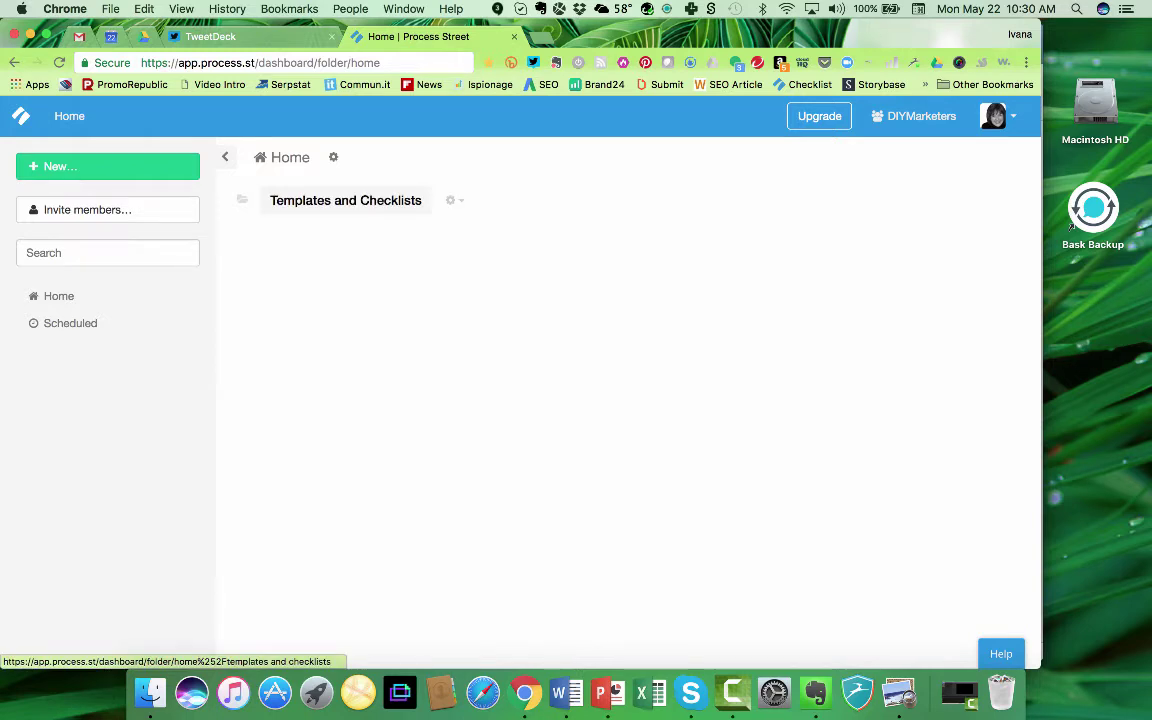
left_click(345, 200)
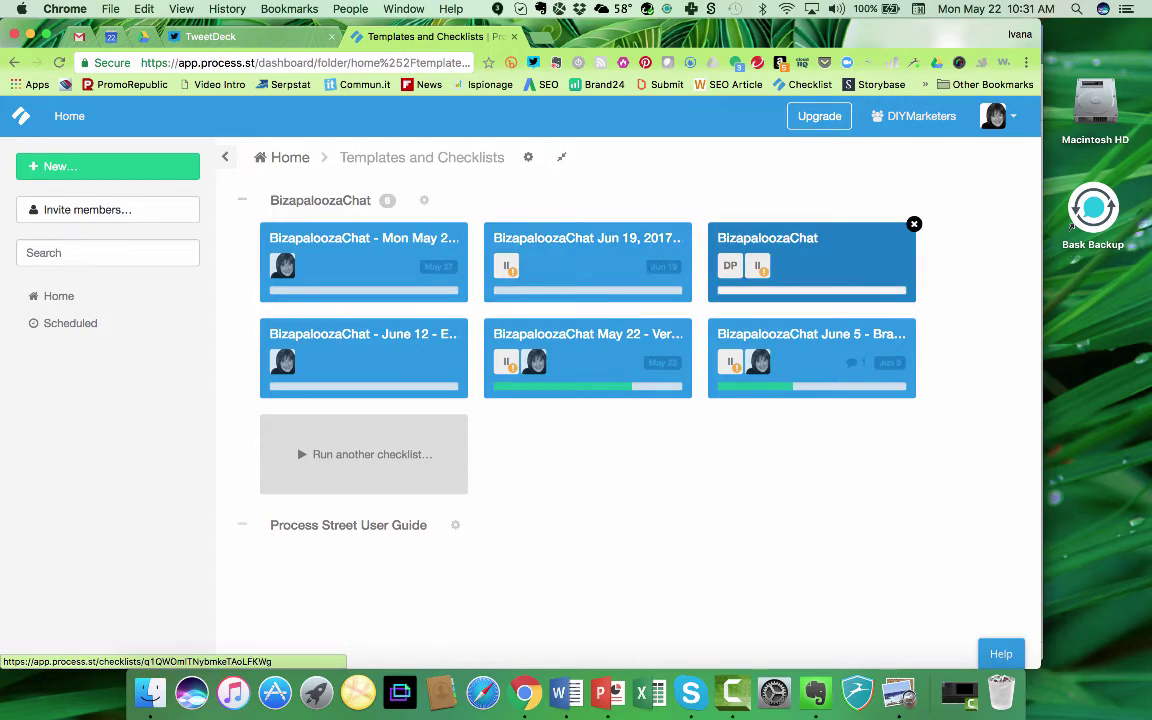
- Open the BizapaloozaChat checklist, then hide and reshow the Checklist options panel
left_click(811, 260)
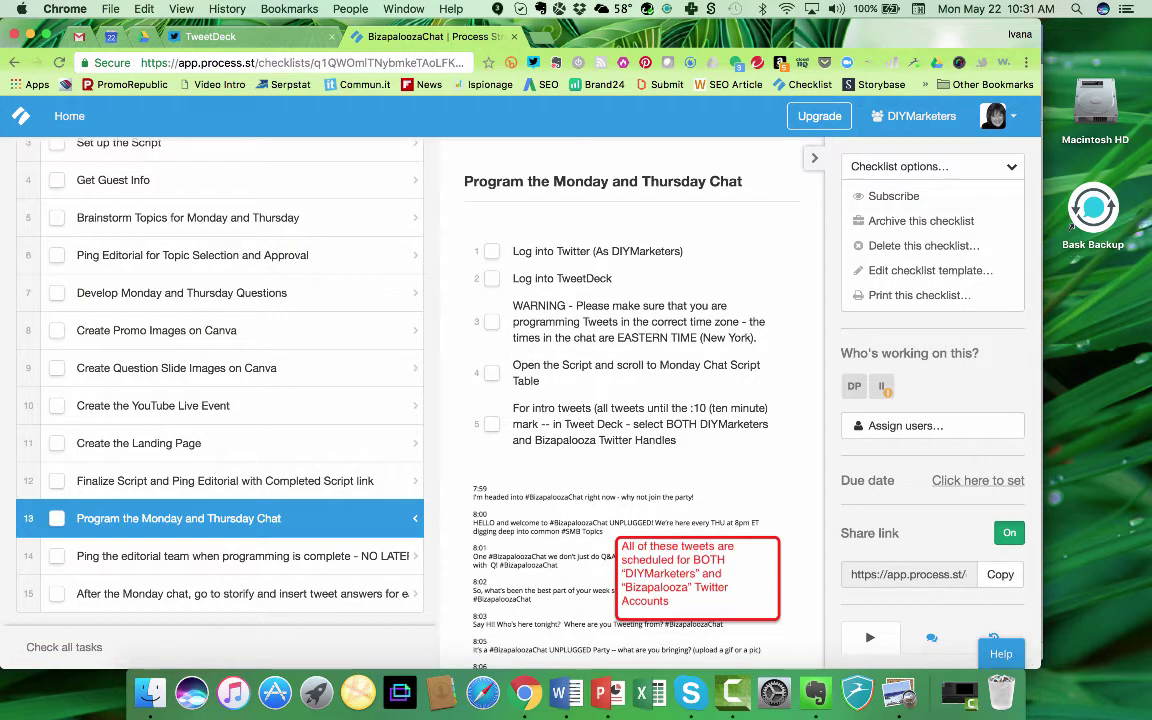
scroll(220, 400, "up", 5)
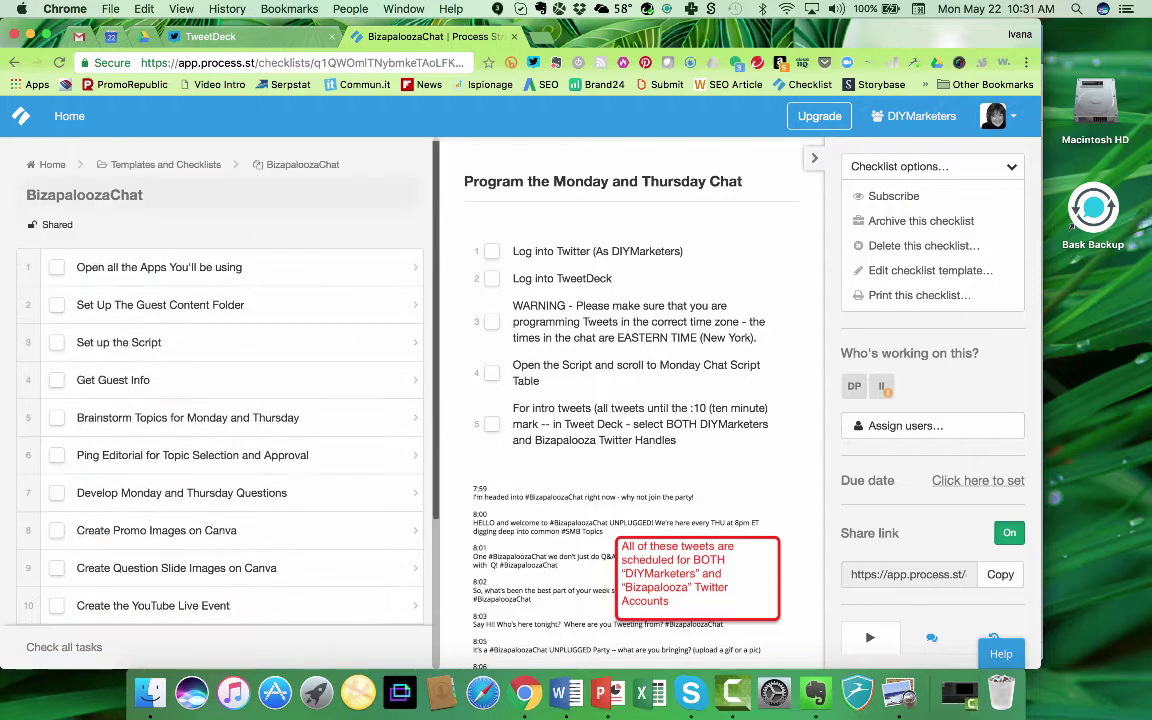
scroll(220, 400, "down", 5)
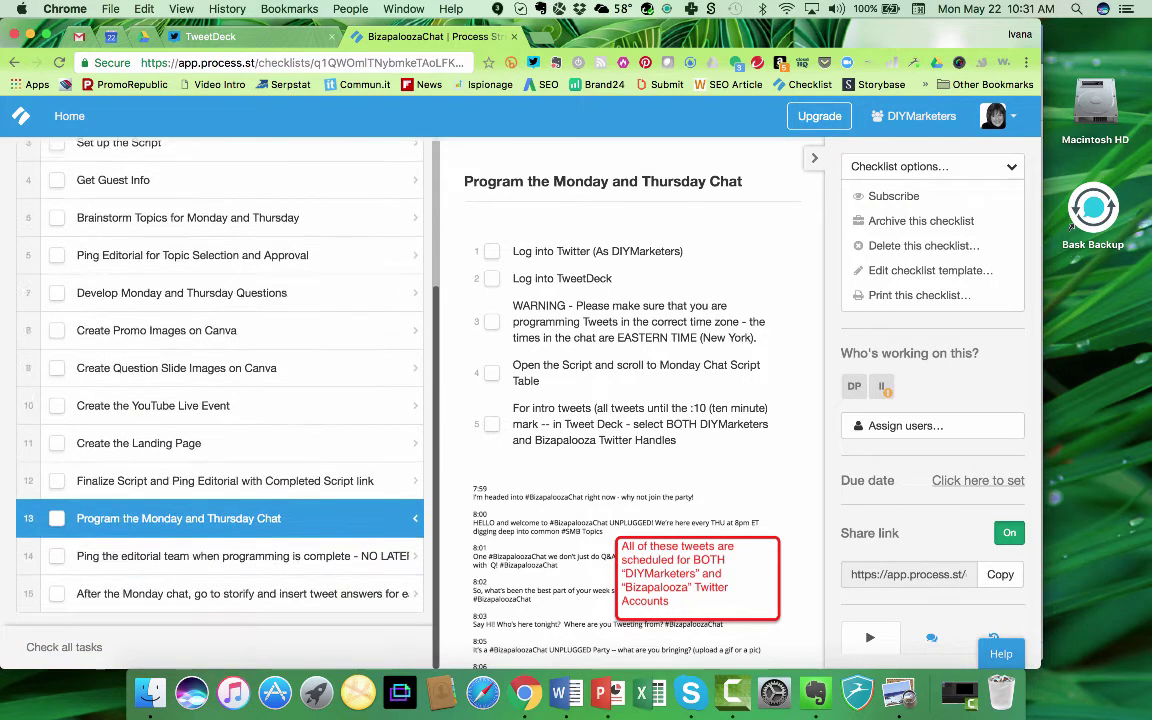
scroll(220, 400, "up", 5)
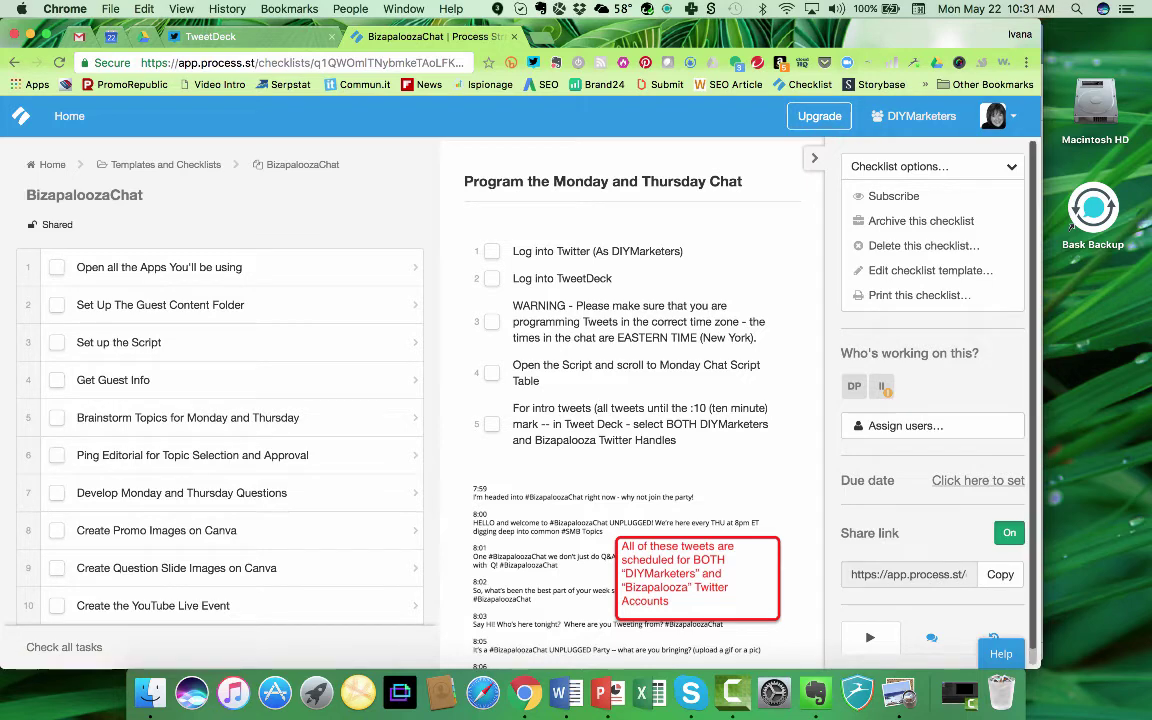
left_click(814, 157)
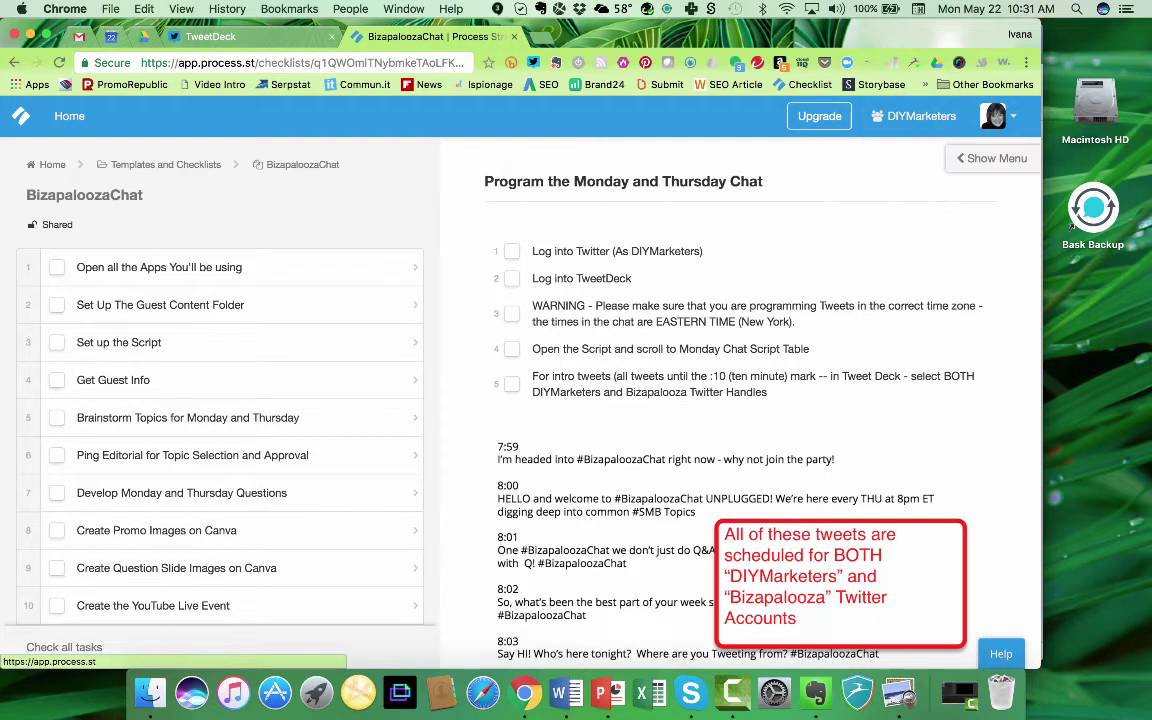
left_click(990, 158)
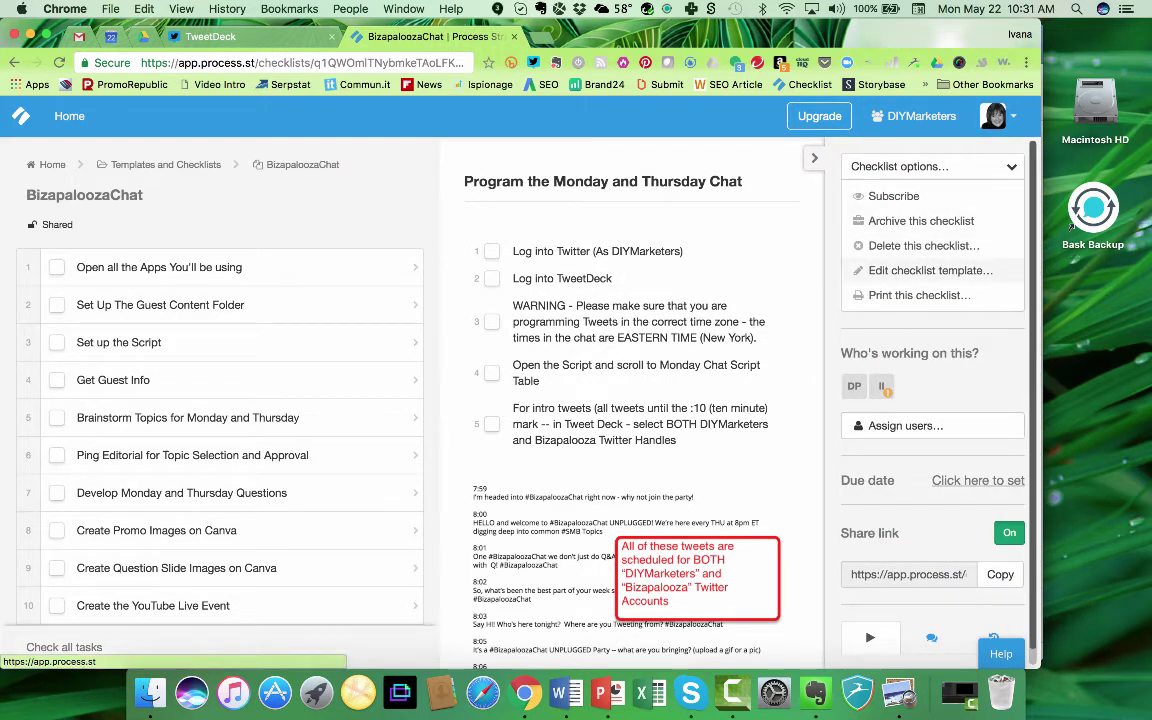
- Edit the checklist template, preview the Media choices without adding any, and scroll to the top
left_click(930, 270)
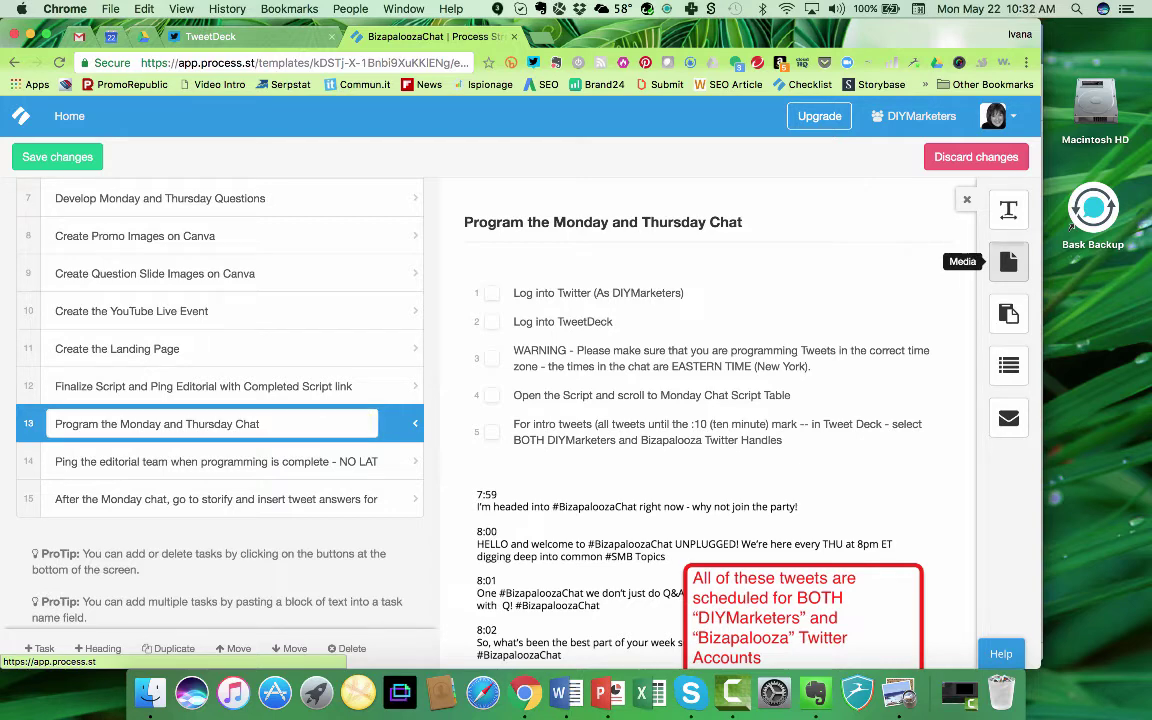
left_click(1008, 261)
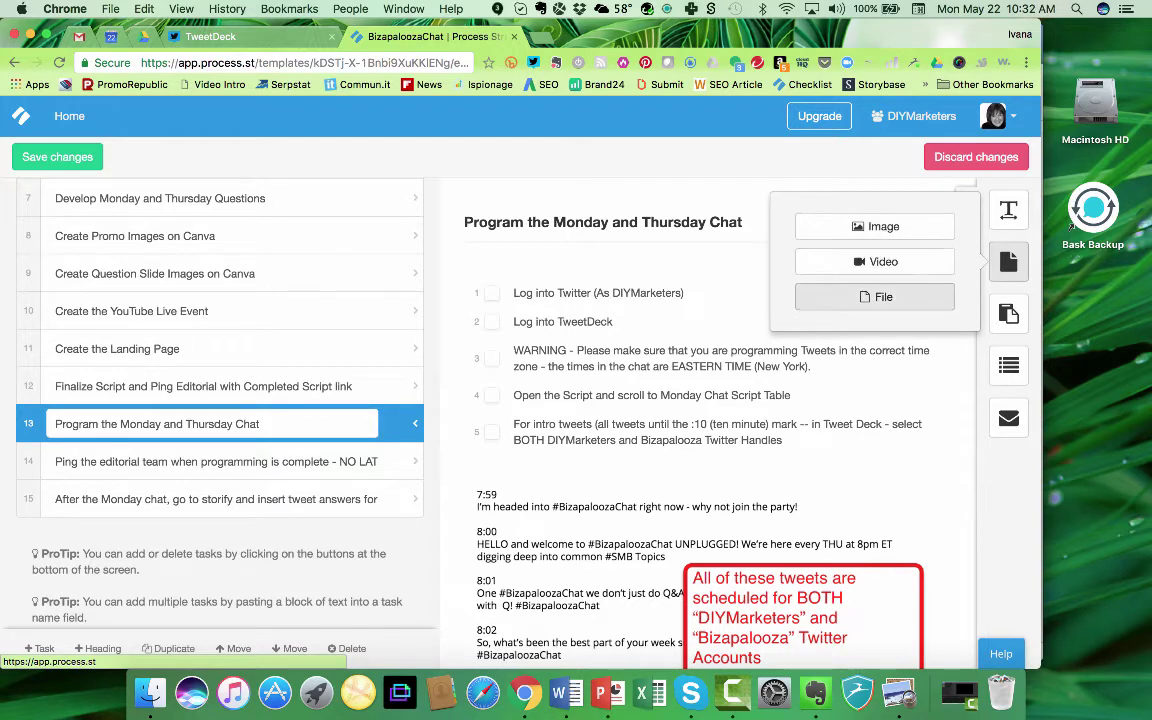
left_click(1008, 262)
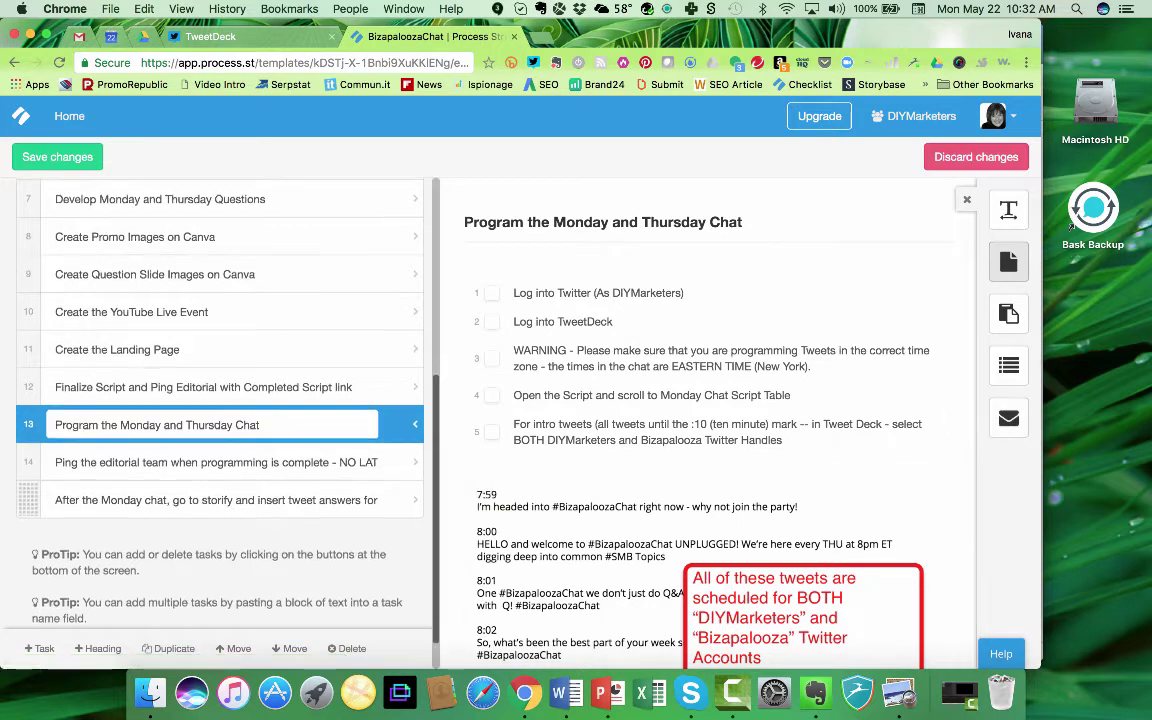
scroll(28, 508, "up", 5)
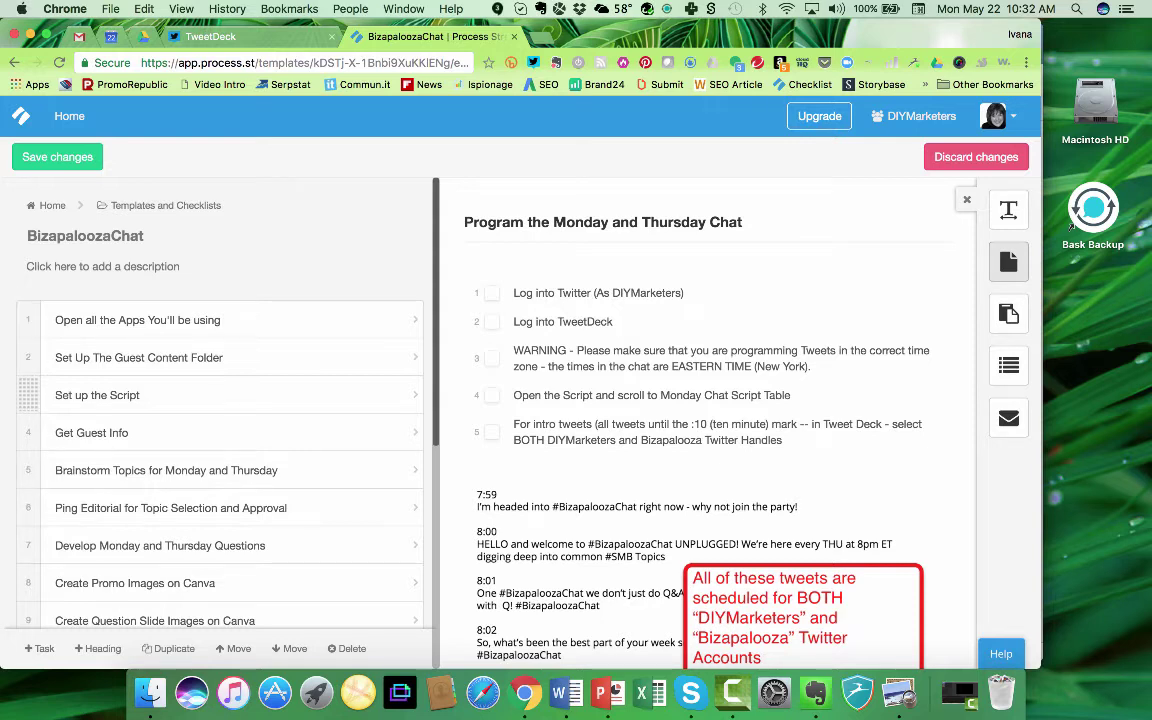
scroll(220, 420, "down", 5)
scroll(220, 420, "up", 5)
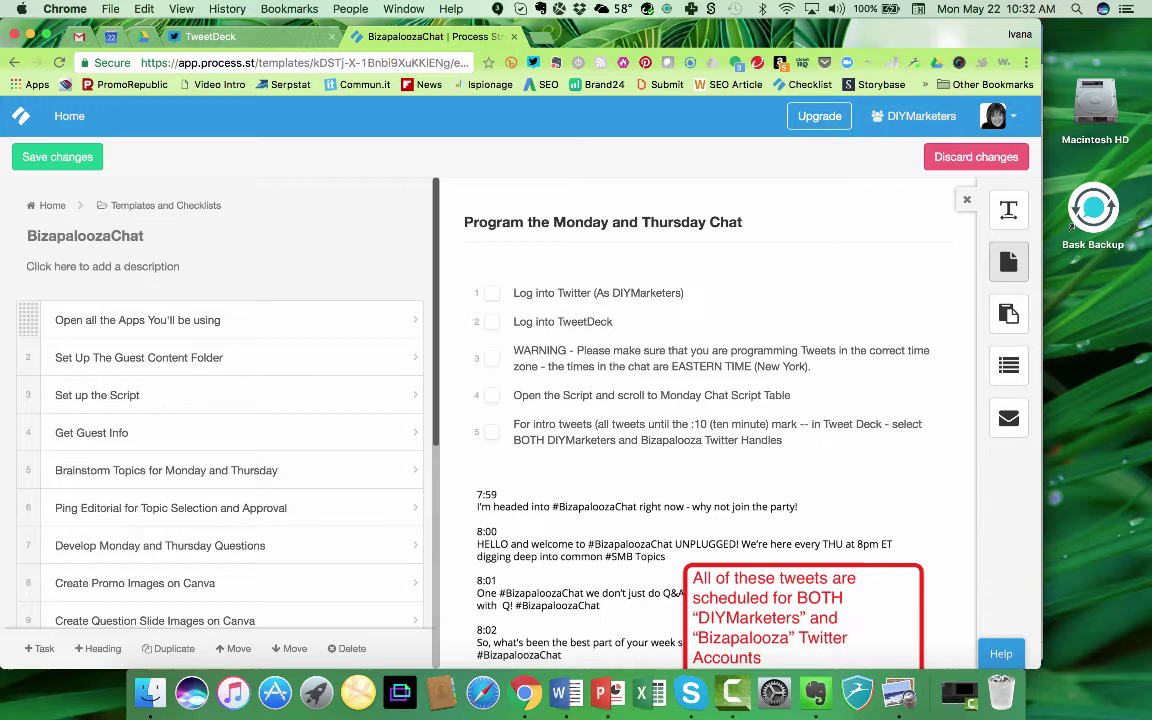
- Review the Open all the Apps, Guest Content Folder and Set up the Script tasks
left_click(200, 320)
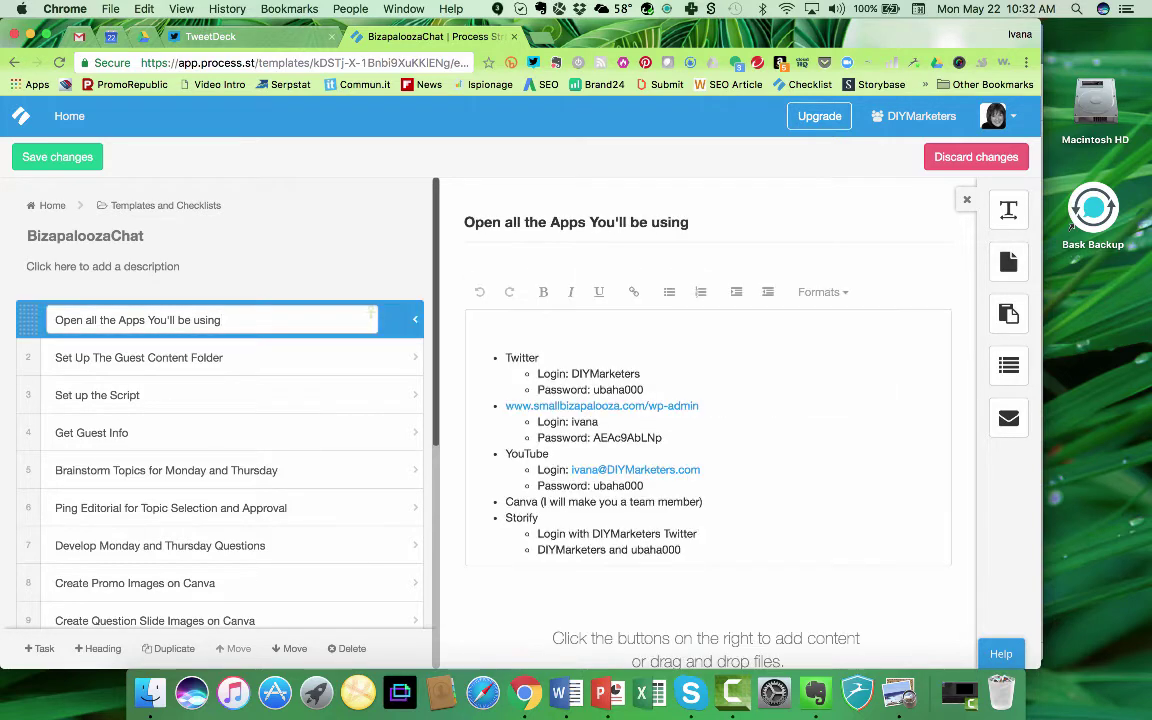
scroll(708, 420, "down", 1)
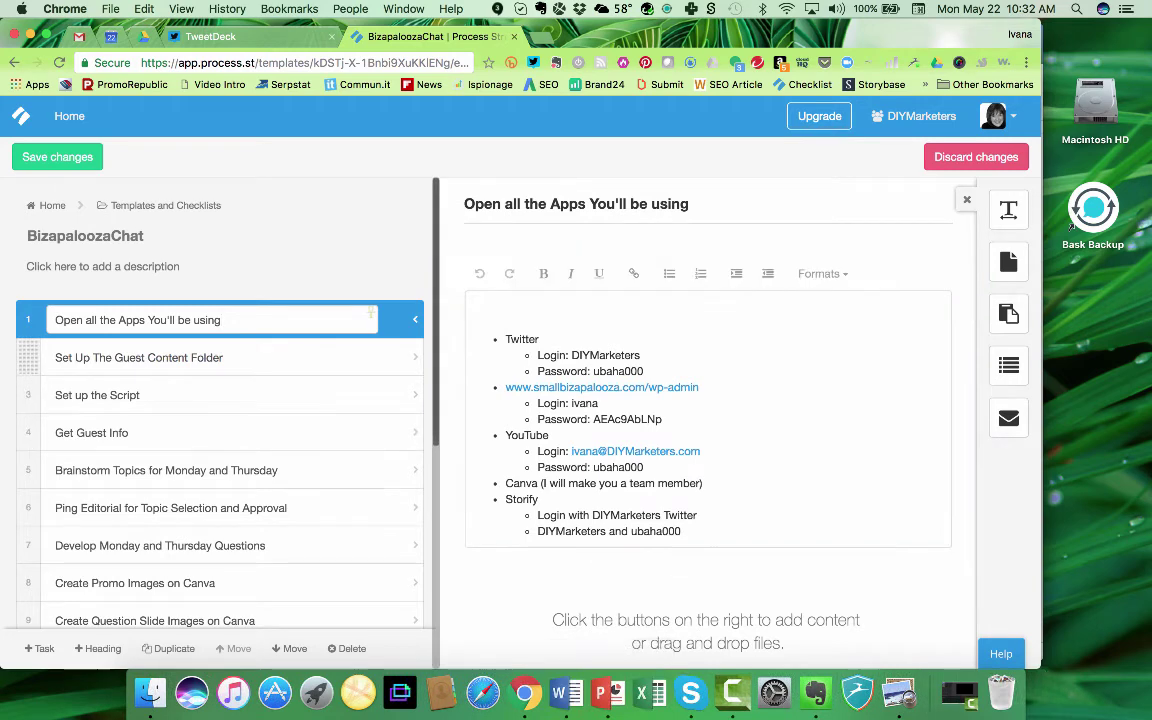
left_click(150, 357)
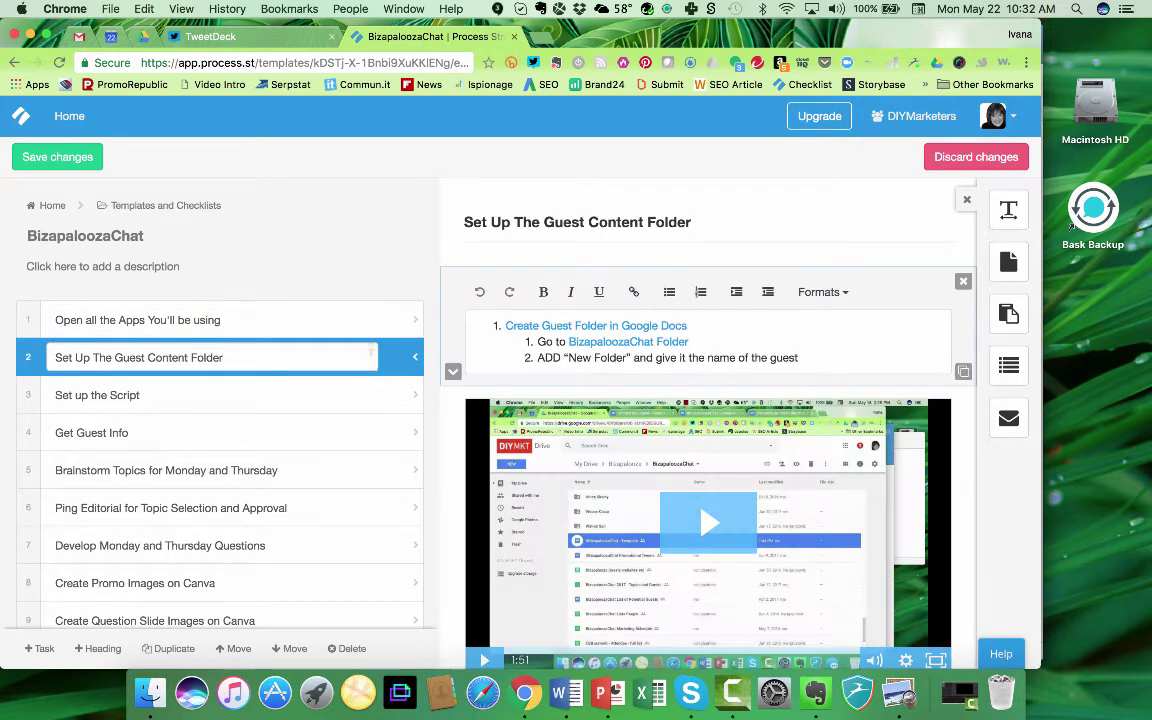
scroll(708, 450, "down", 3)
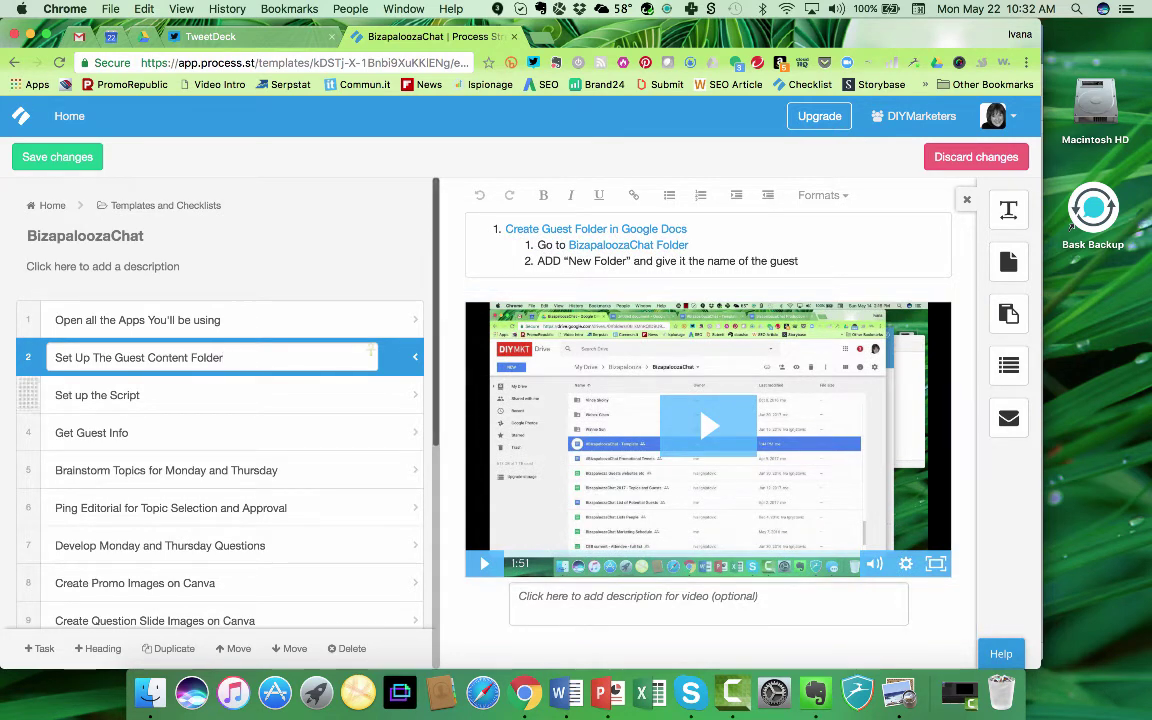
left_click(120, 395)
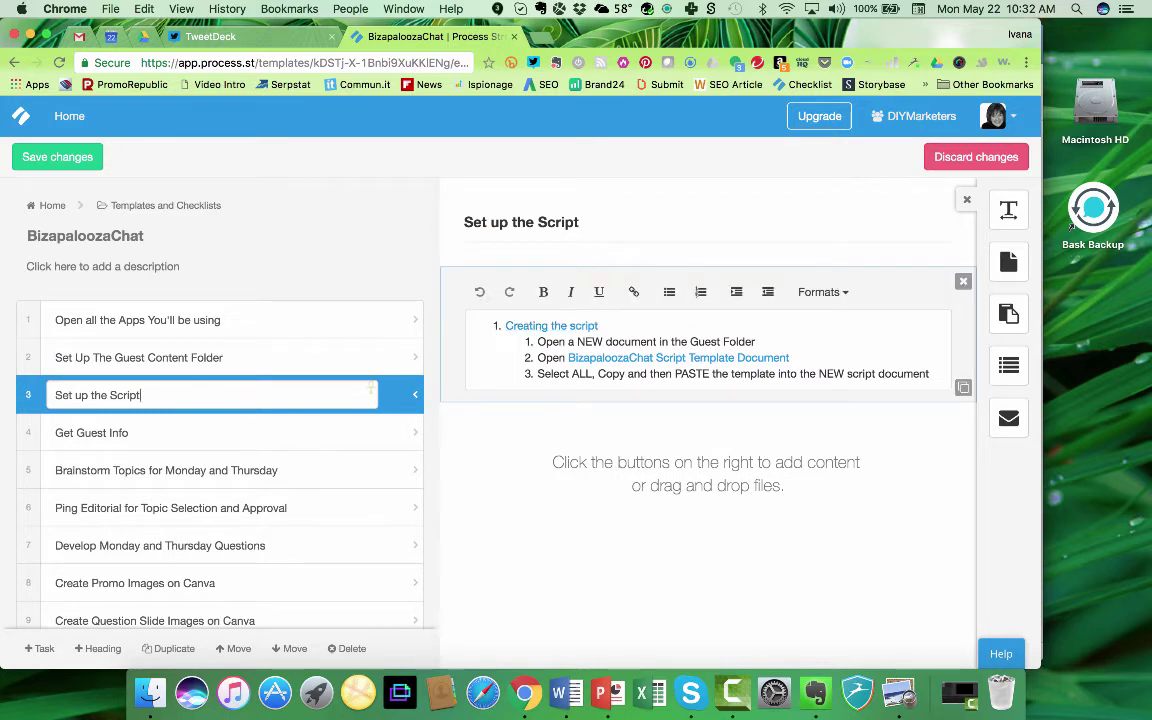
- Step through Get Guest Info and topic brainstorming to the Ping Editorial 'Topic Brainstorm Completed' email
key("Down")
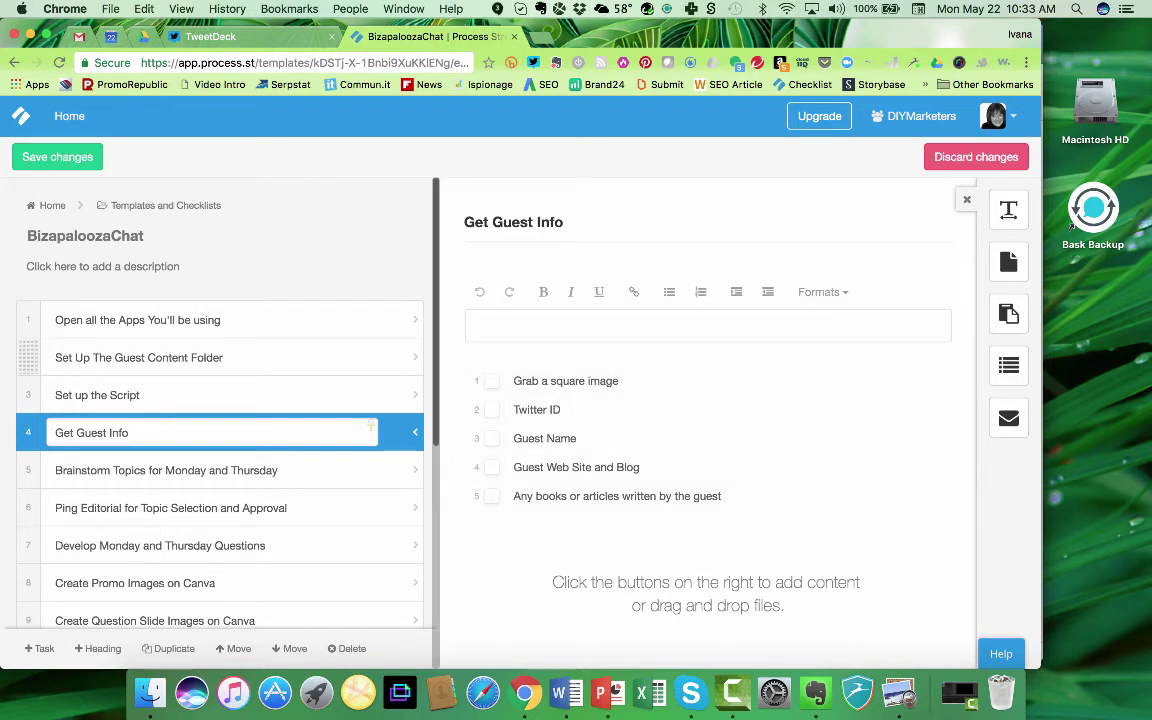
key("Down")
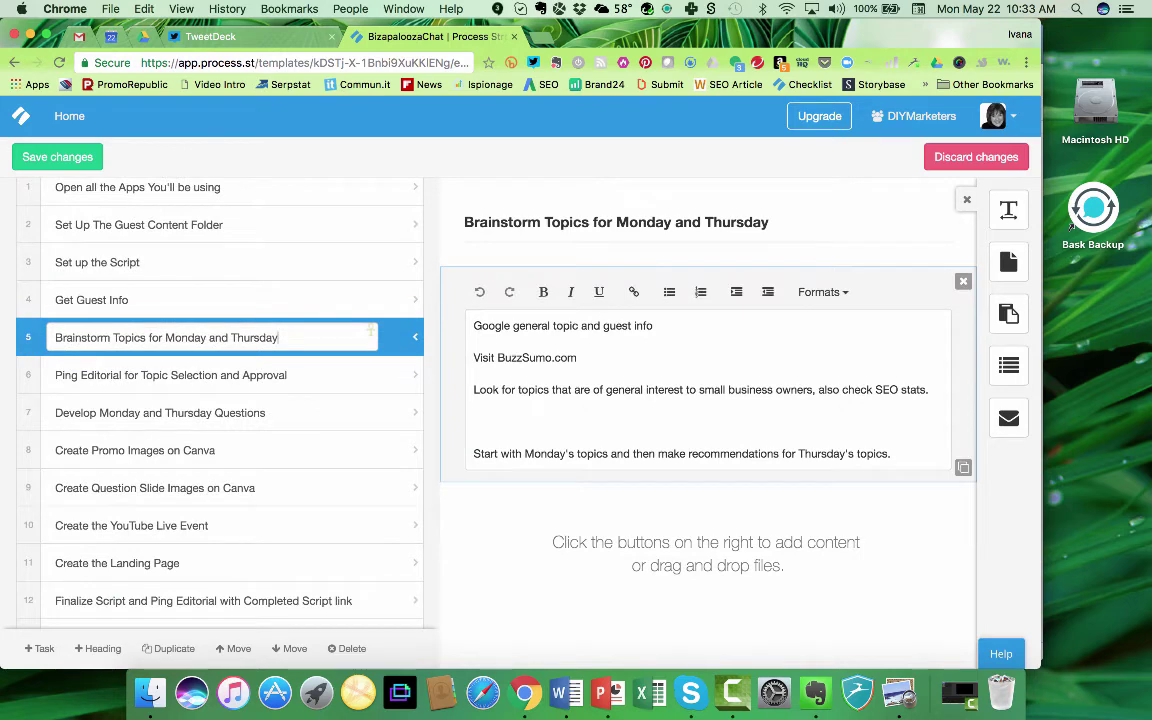
key("Down")
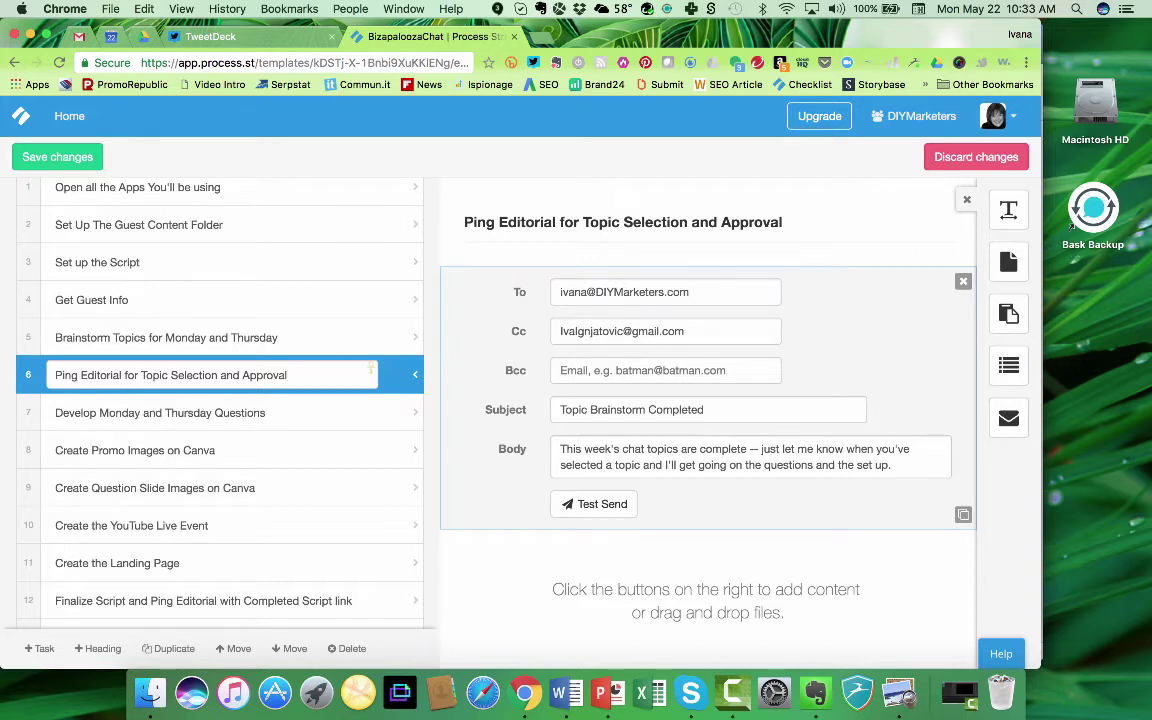
scroll(707, 420, "down", 1)
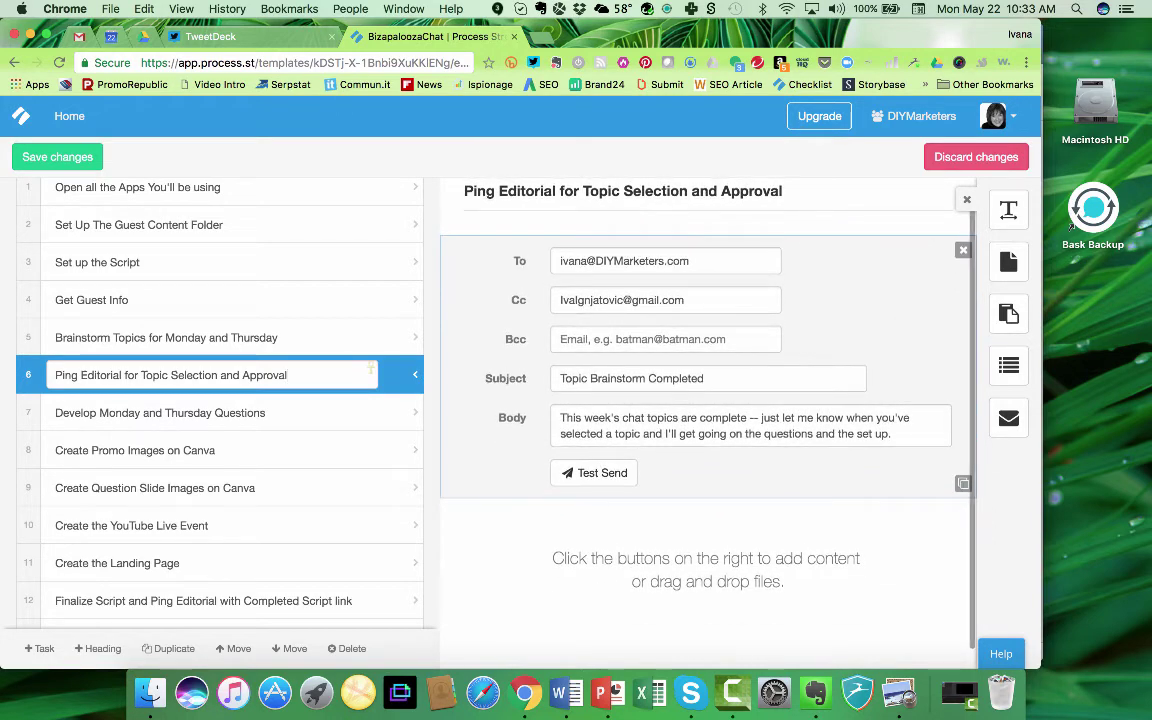
scroll(28, 518, "down", 5)
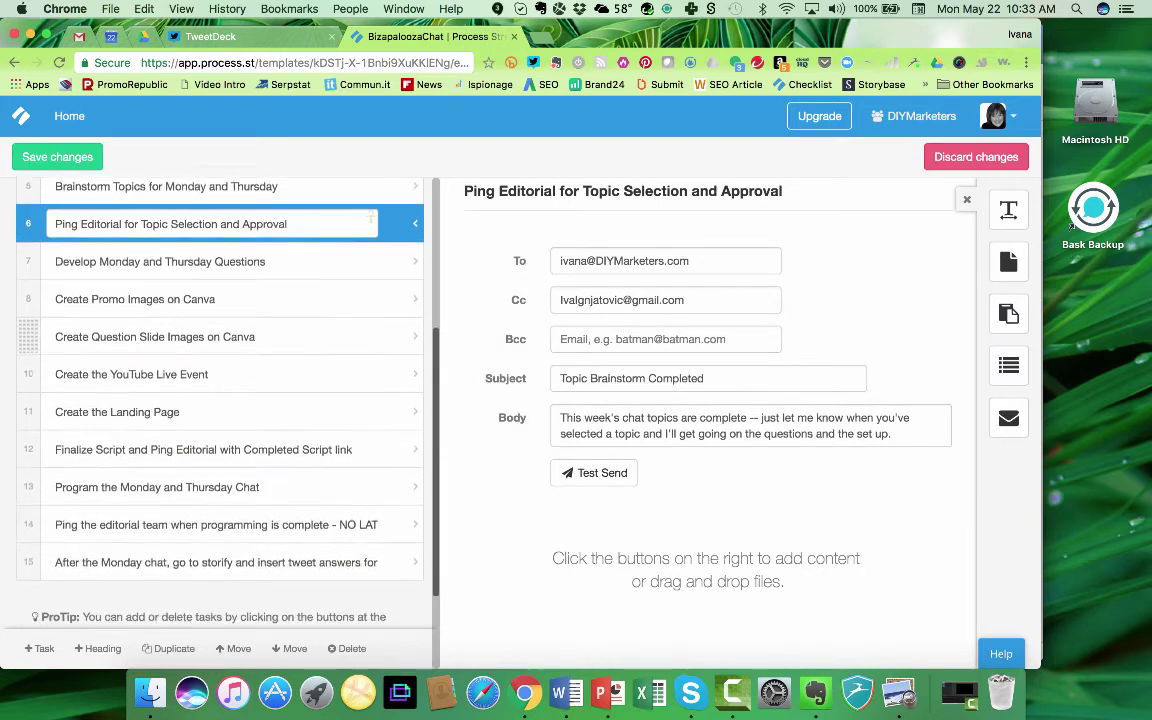
scroll(28, 518, "up", 4)
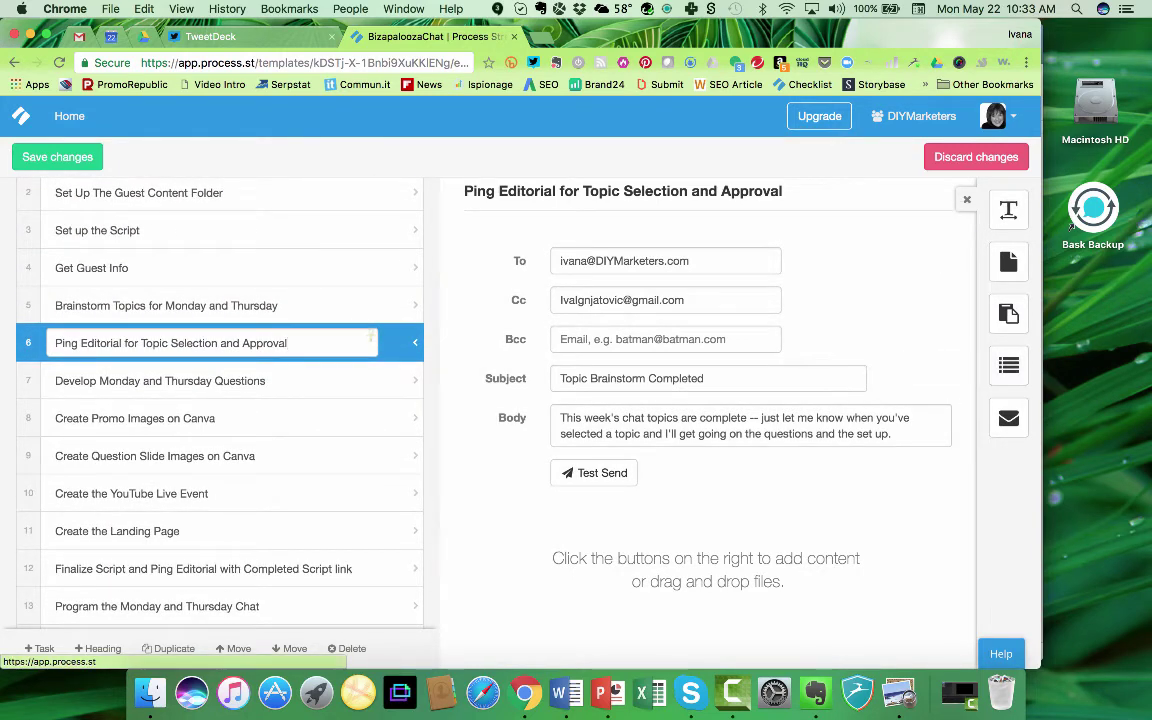
- Save the template changes and confirm 'Sure do!' to update all 6 checklists
left_click(57, 157)
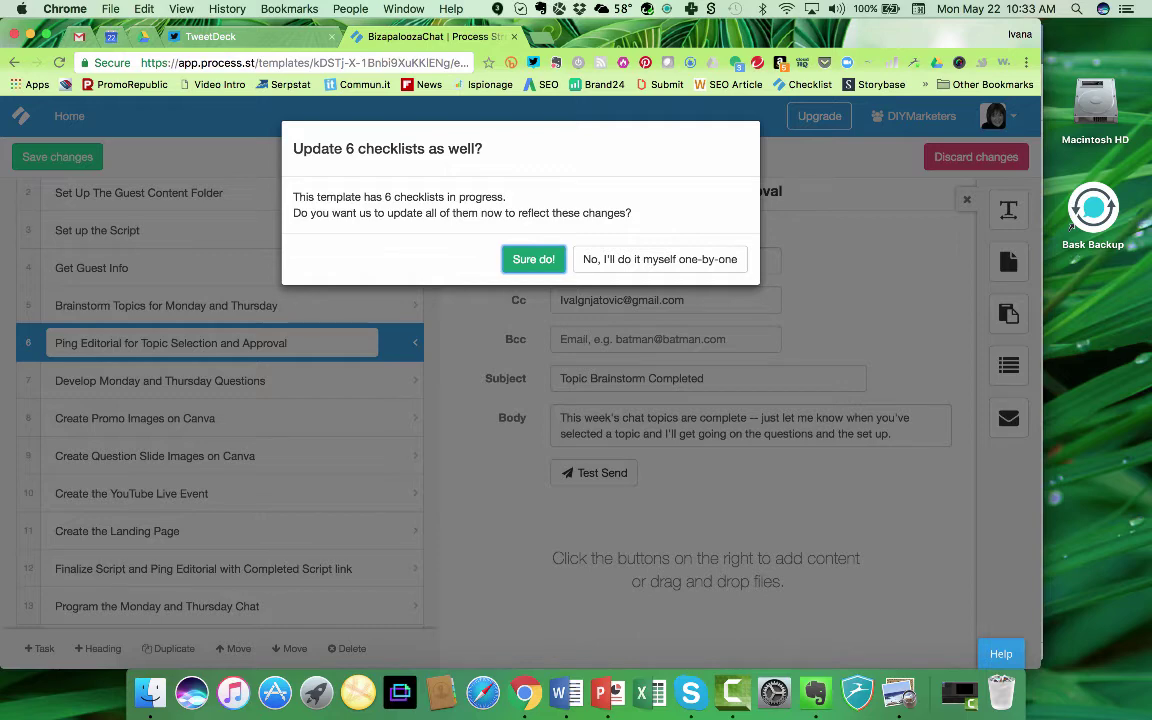
key("Return")
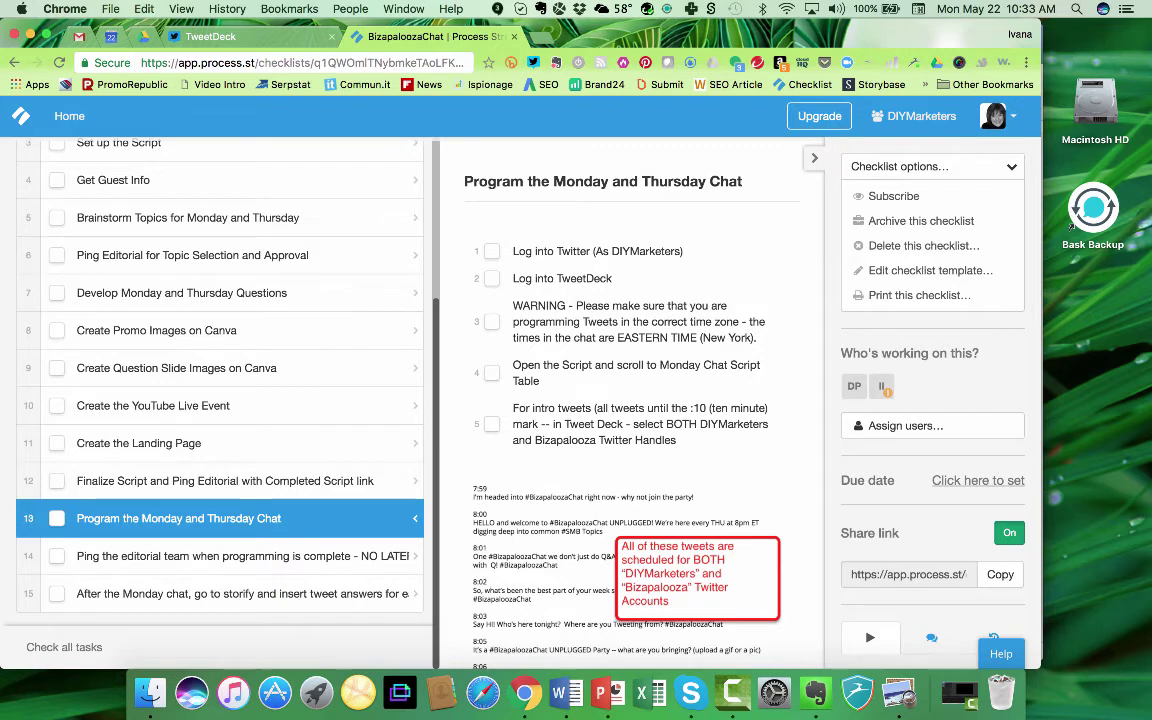
- View the Ping Editorial, Develop Questions and Create Promo Images on Canva tasks, reviewing the promo images
left_click(192, 255)
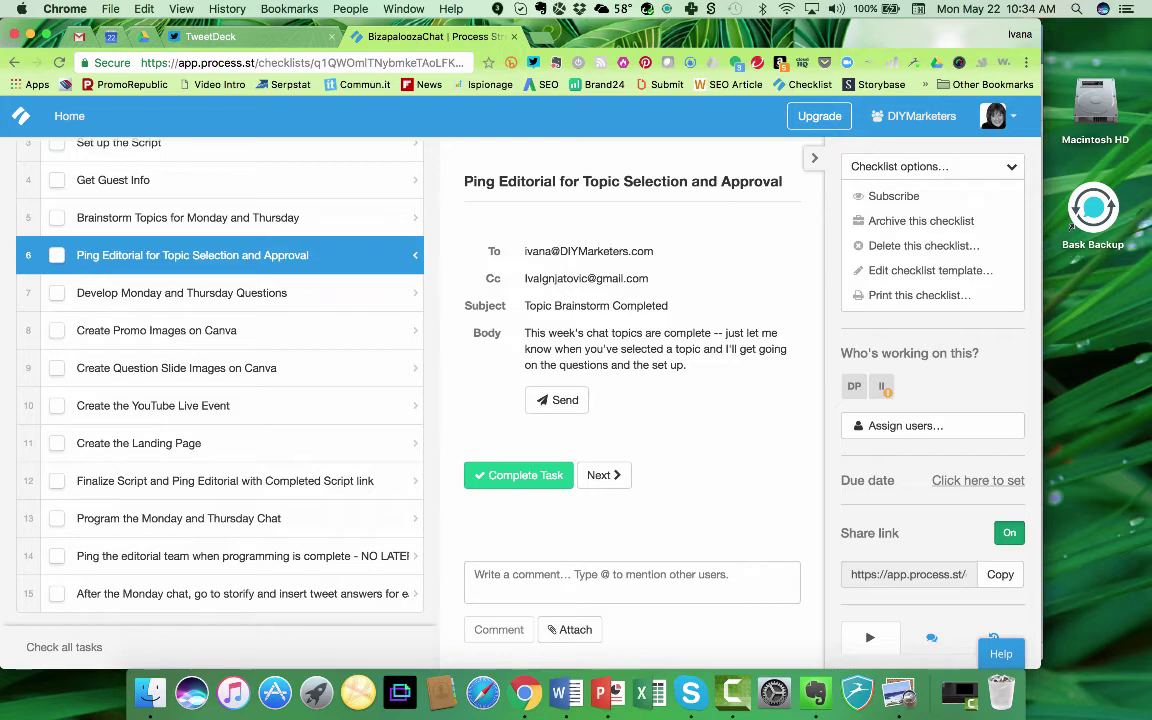
left_click(181, 292)
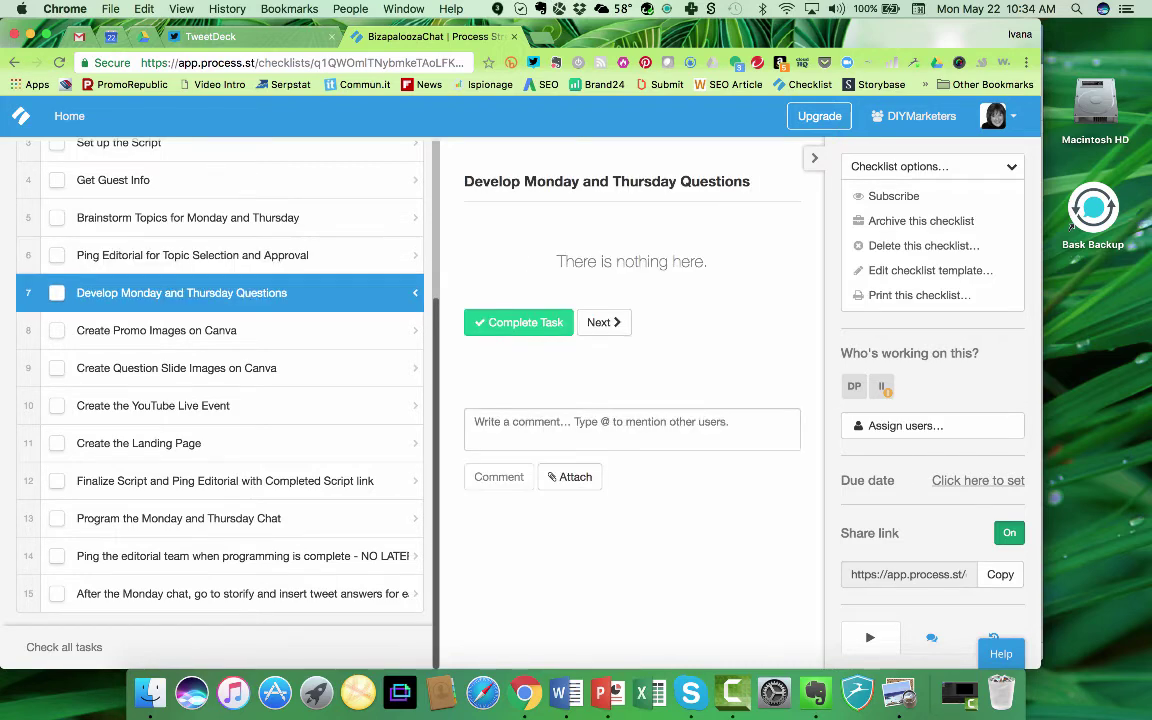
left_click(156, 330)
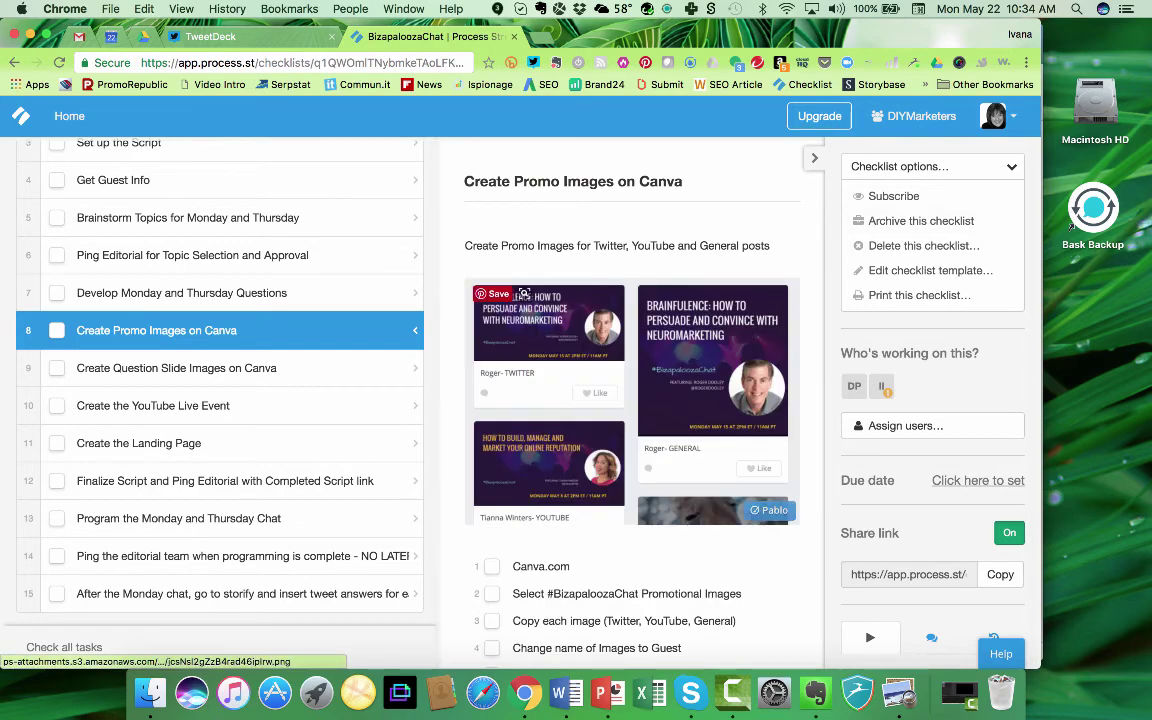
scroll(620, 400, "down", 5)
scroll(630, 400, "down", 2)
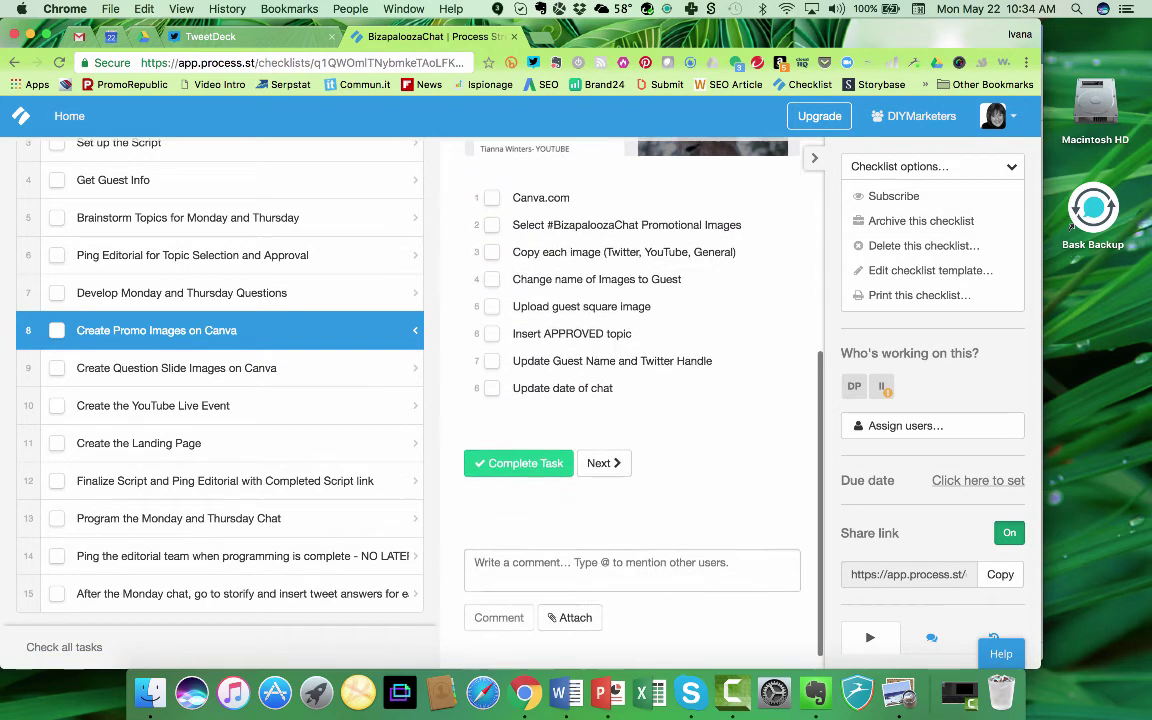
scroll(630, 400, "up", 8)
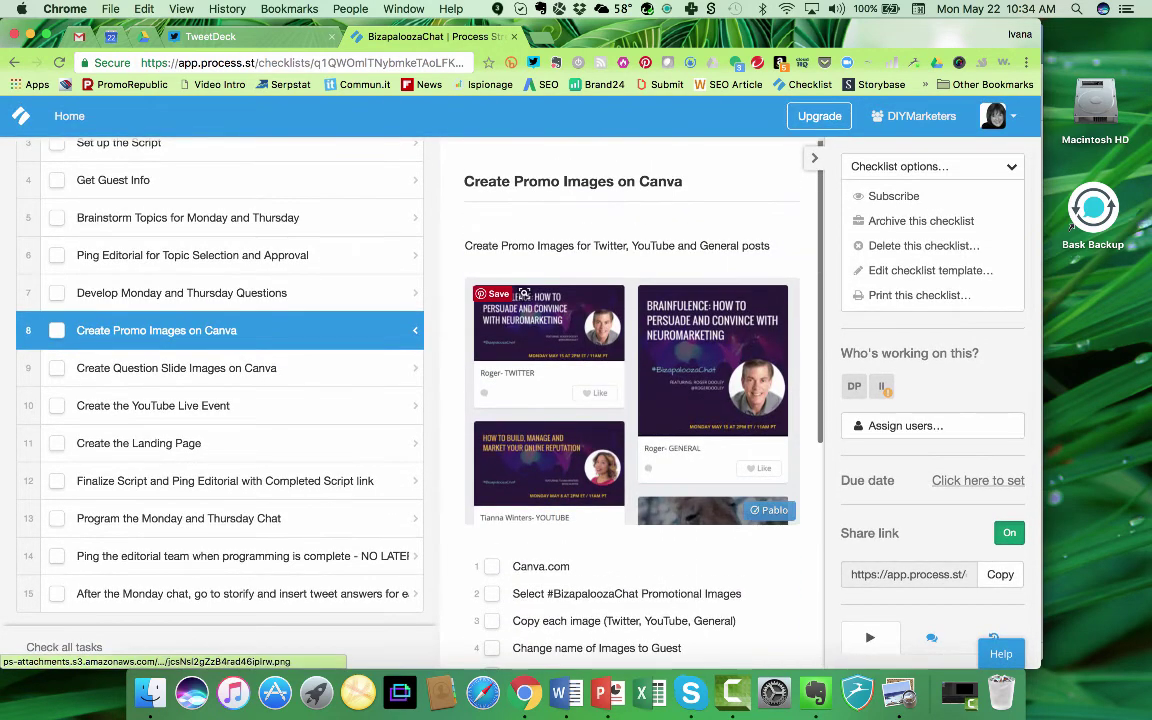
scroll(220, 400, "up", 4)
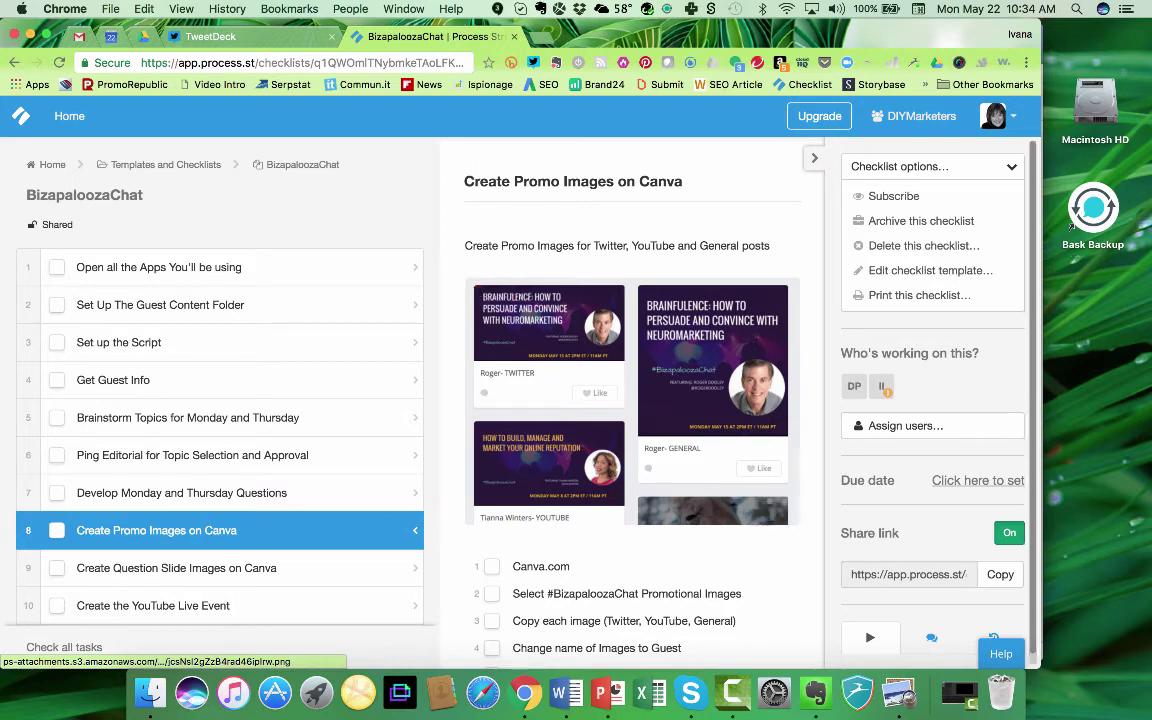
scroll(520, 300, "down", 4)
scroll(520, 300, "up", 4)
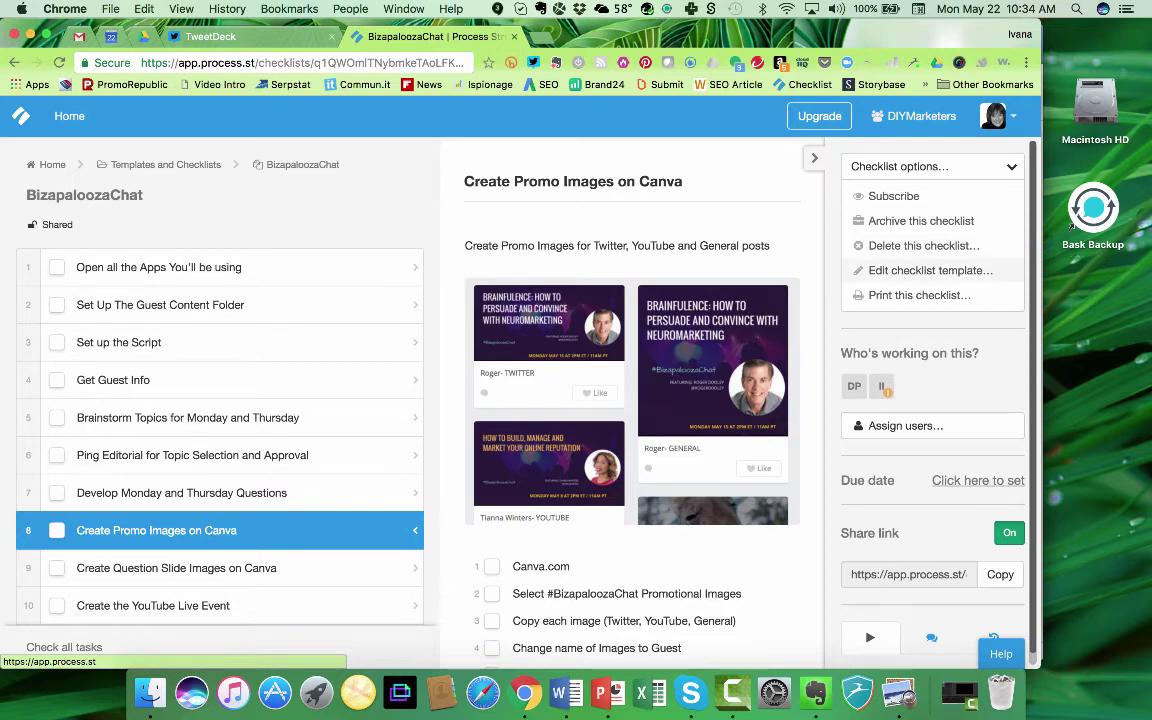
scroll(930, 270, "down", 1)
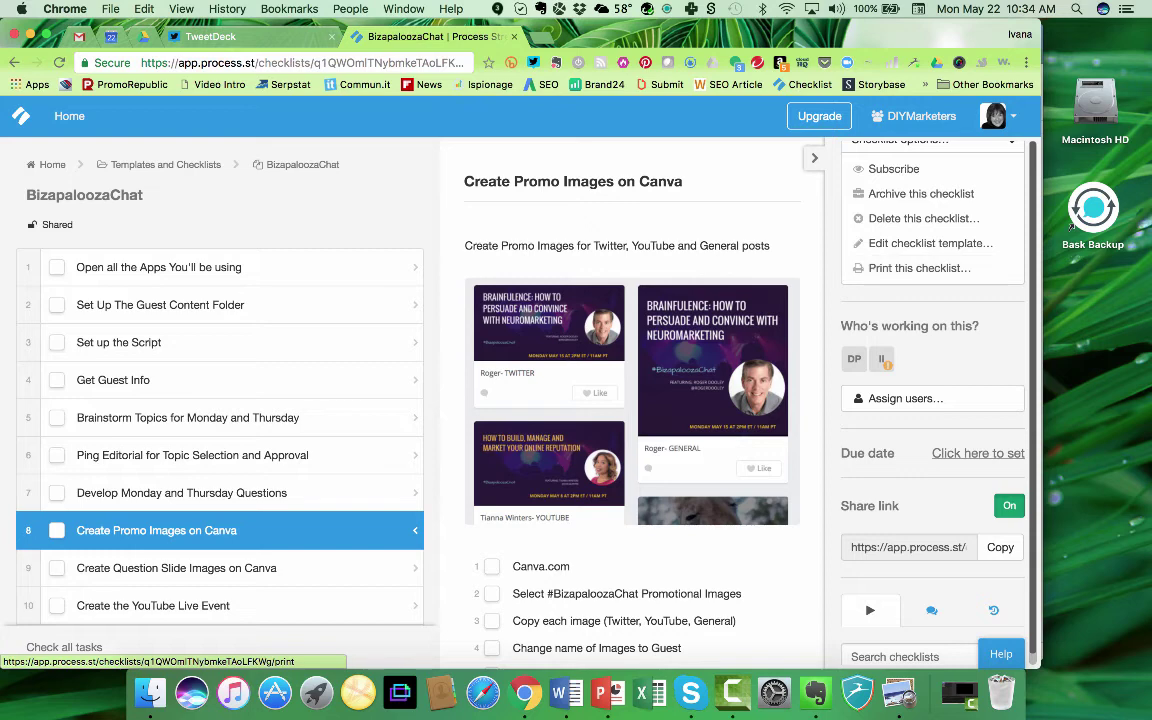
left_click(900, 398)
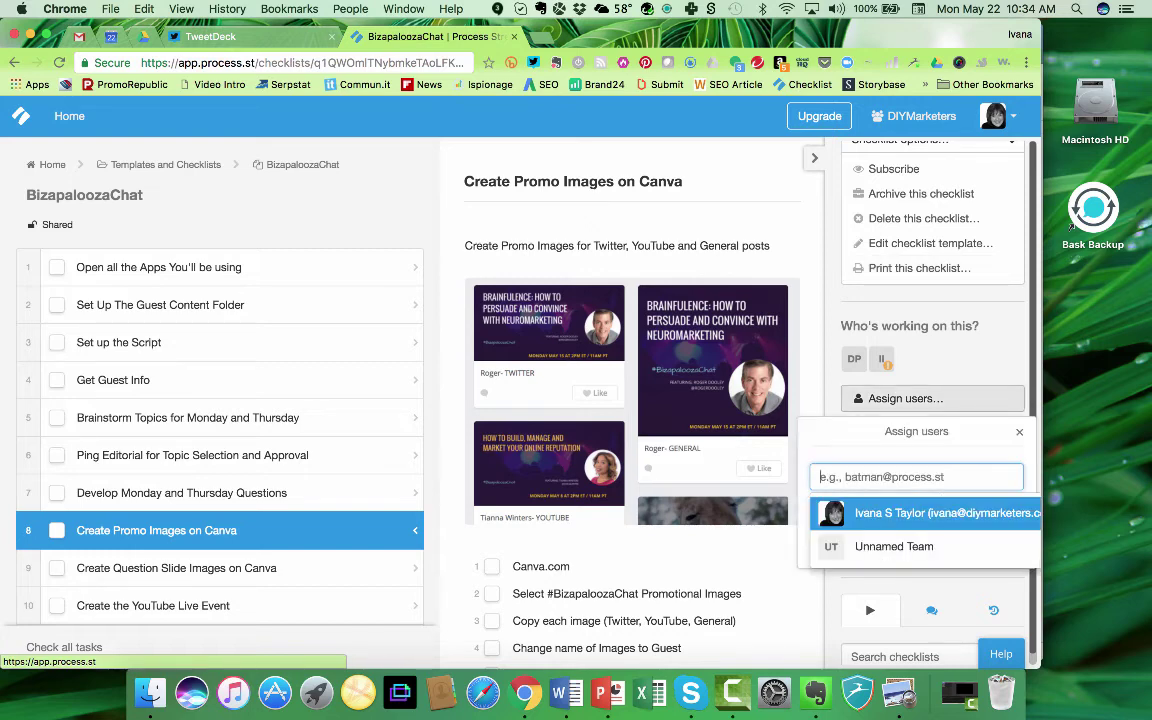
left_click(900, 398)
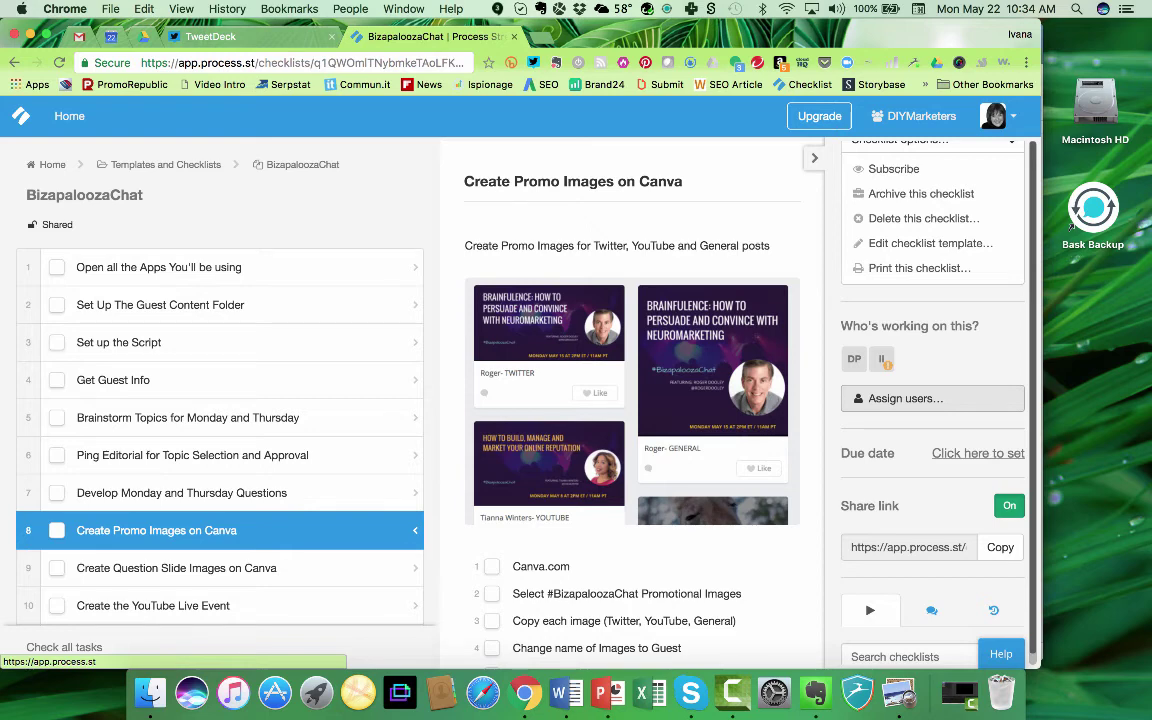
scroll(932, 450, "down", 3)
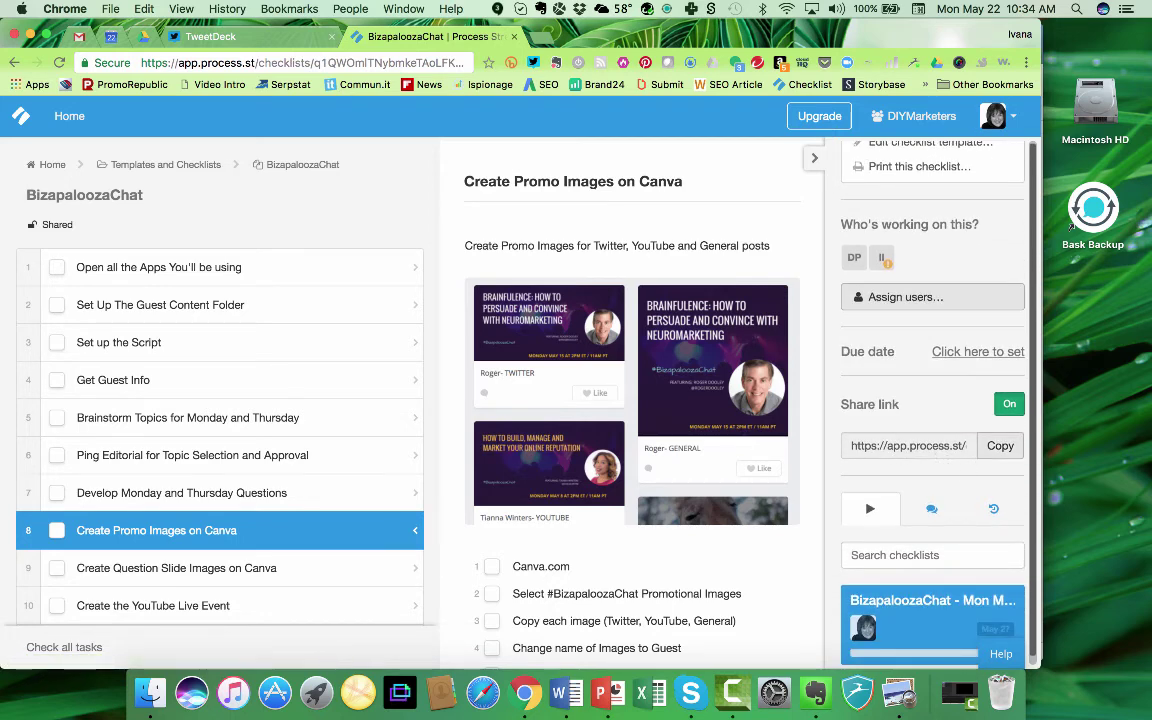
scroll(968, 463, "down", 5)
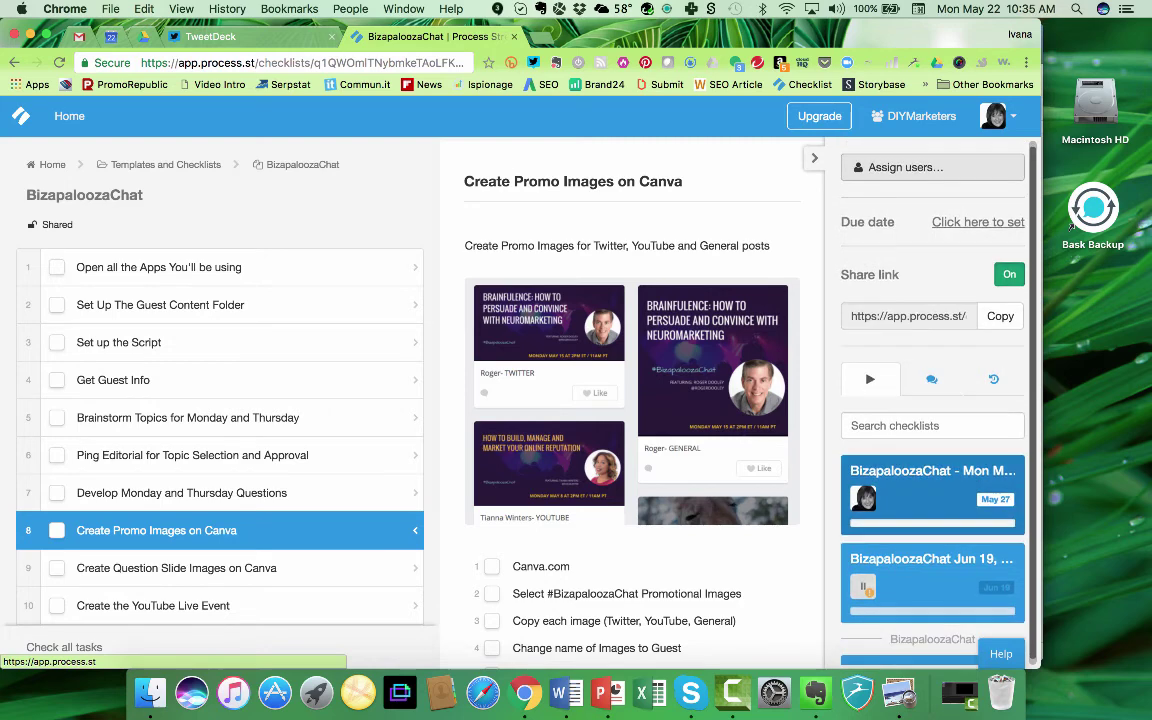
scroll(932, 450, "up", 3)
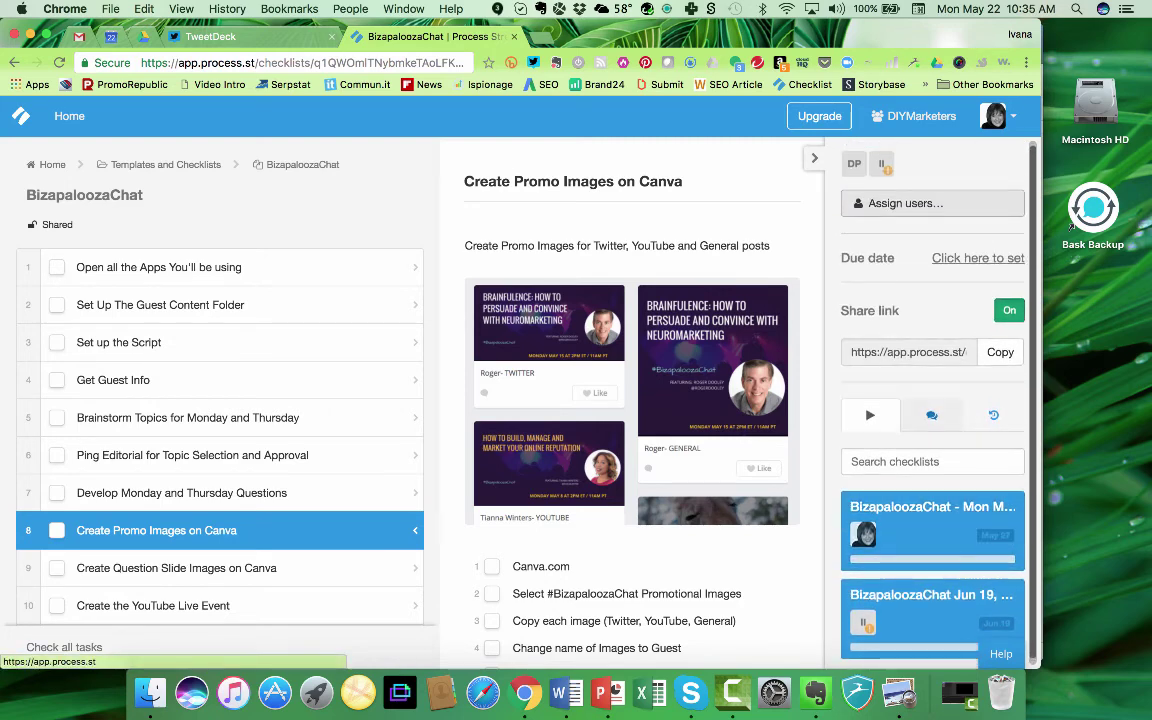
left_click(932, 415)
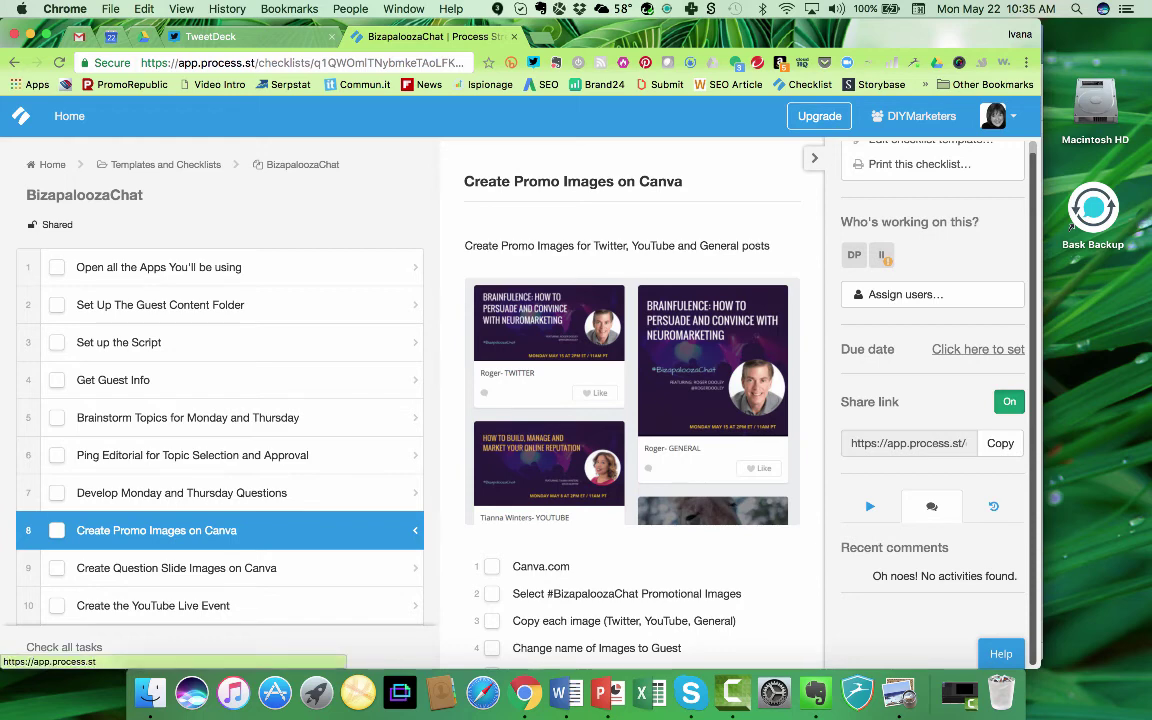
left_click(870, 506)
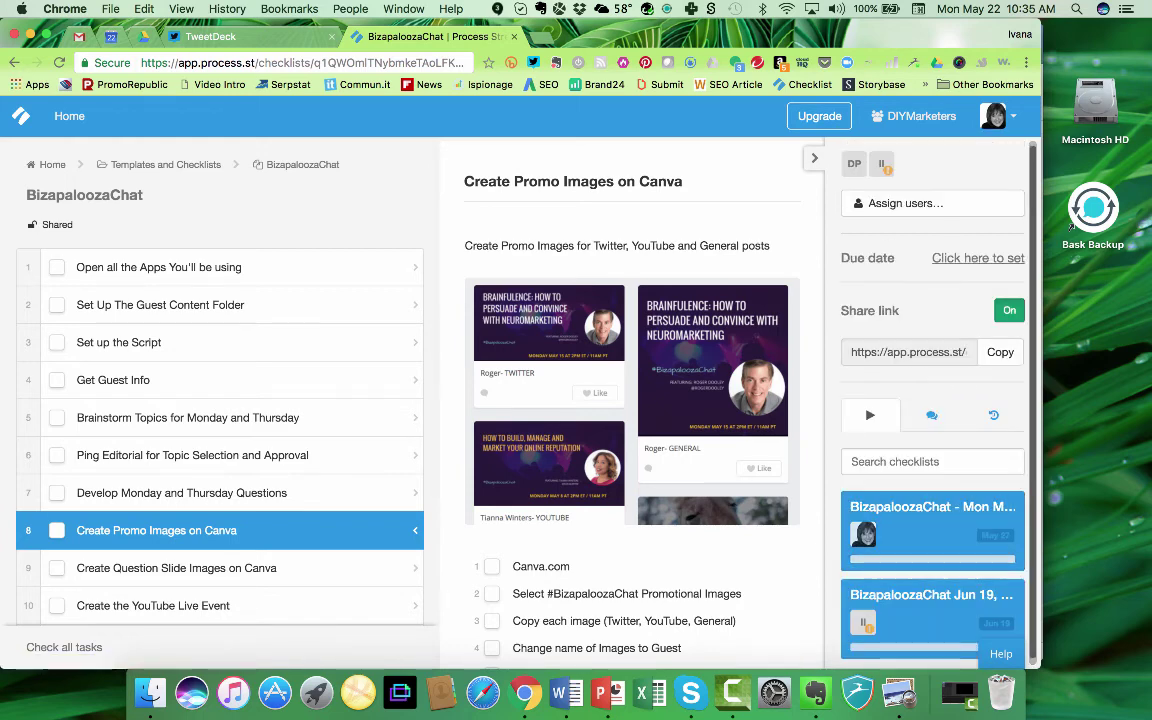
scroll(630, 400, "down", 3)
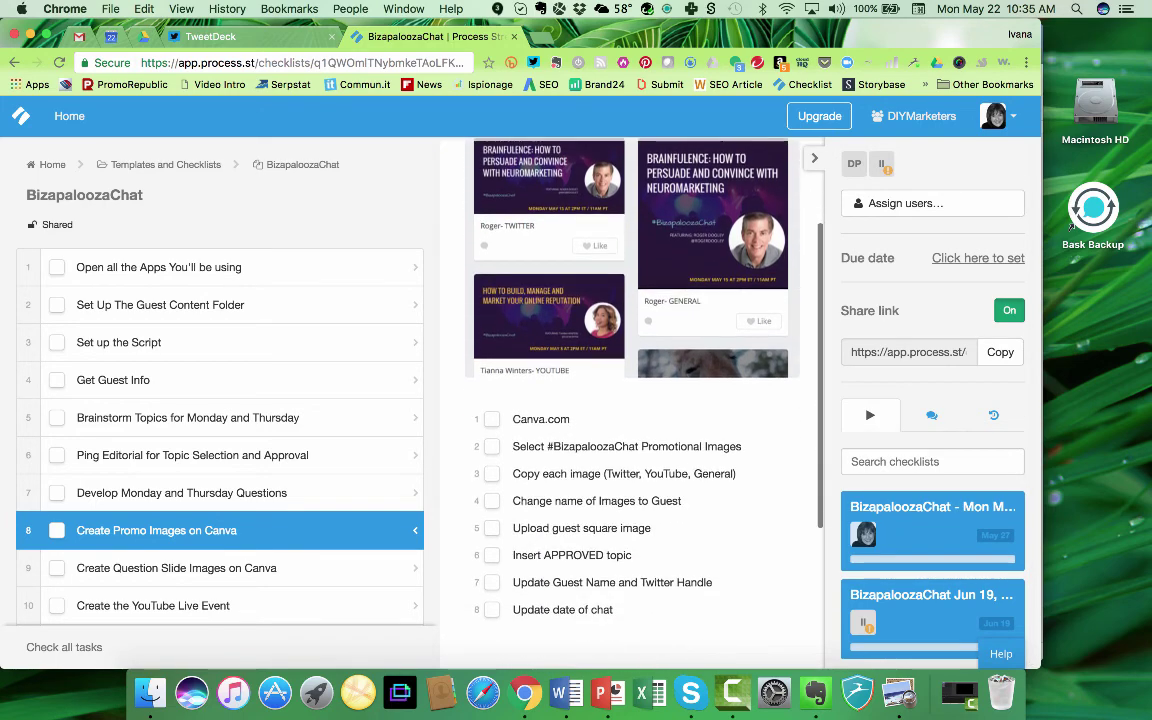
scroll(630, 400, "up", 3)
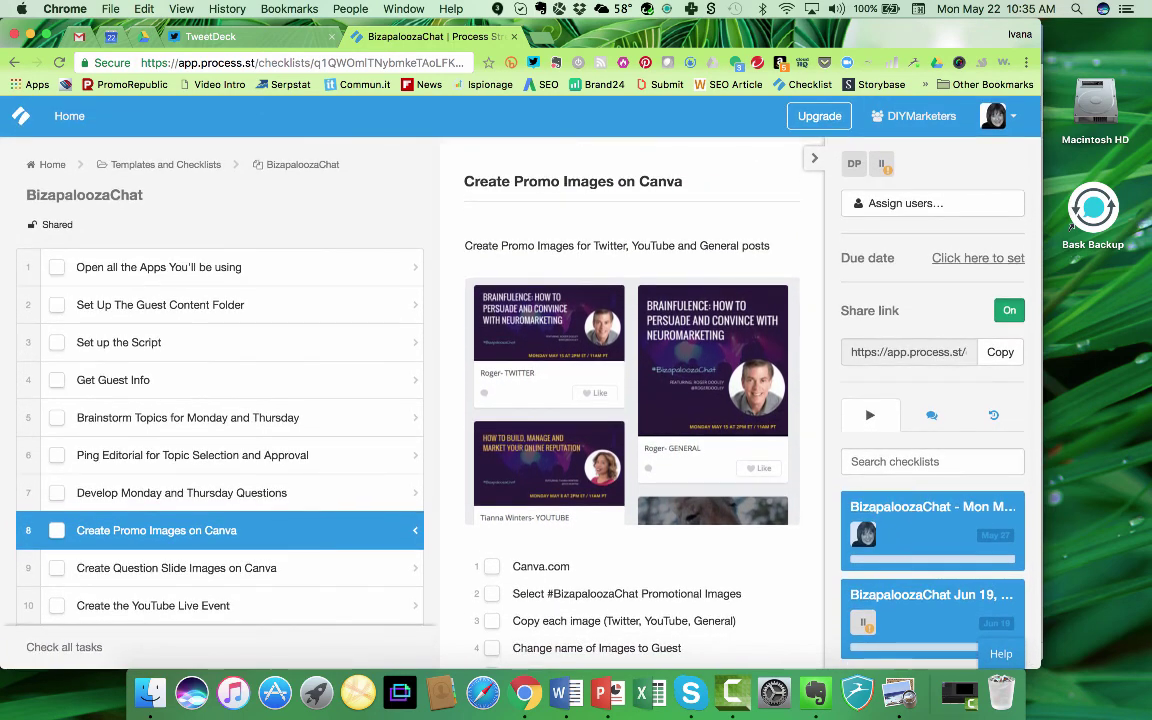
- Return to the Home dashboard listing the Templates and Checklists folder
left_click(69, 116)
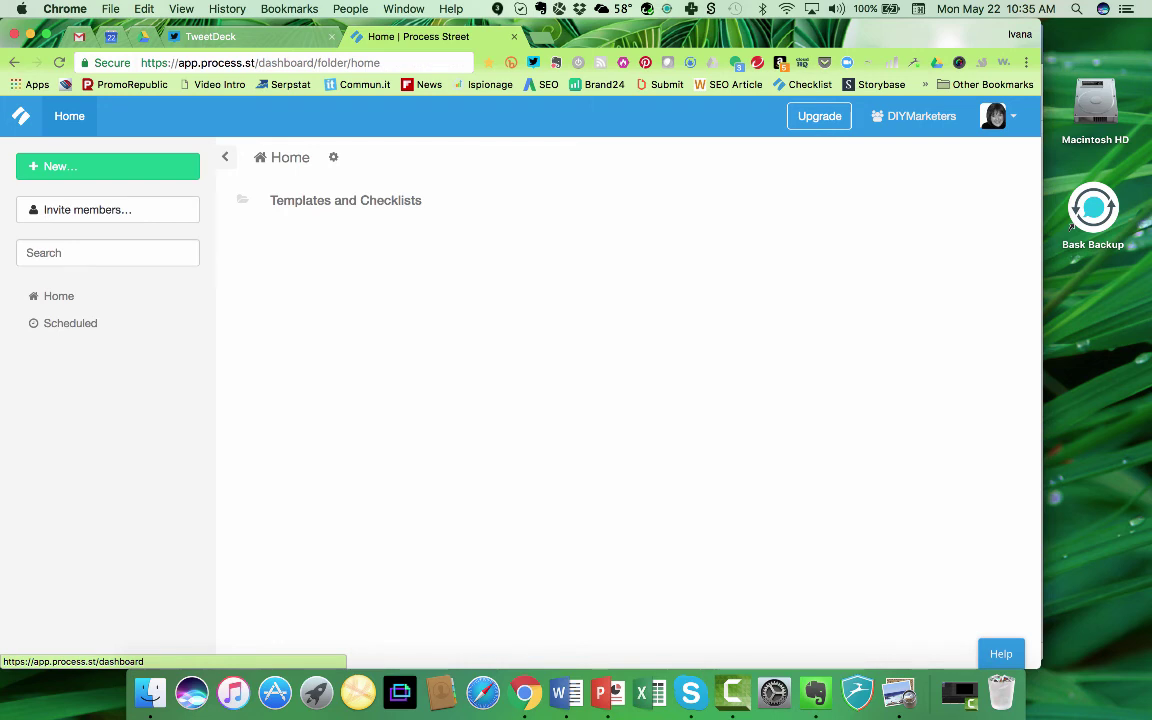